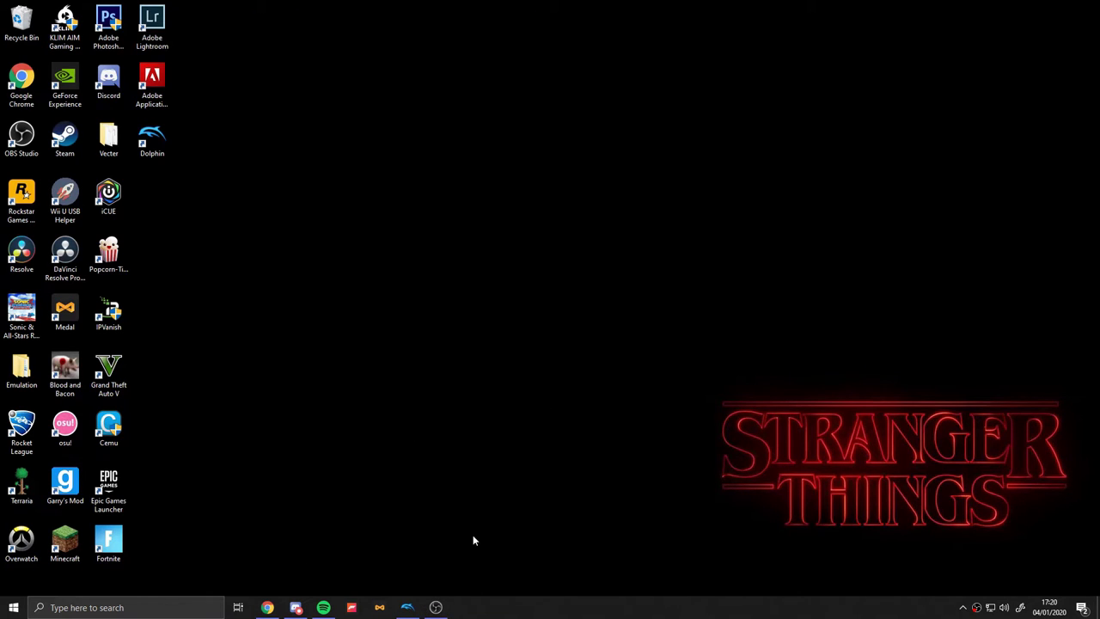
# Switch to Chrome and bring up the empty new tab
pyautogui.moveTo(752, 423); pyautogui.dragTo(1097, 570)
pyautogui.click(268, 607)
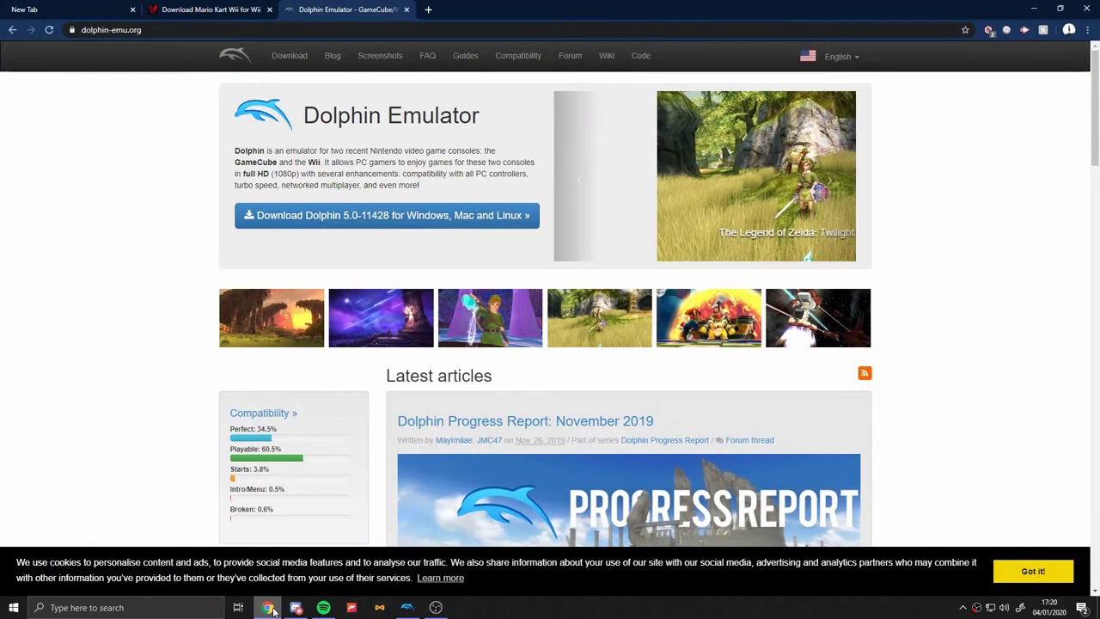
pyautogui.click(69, 9)
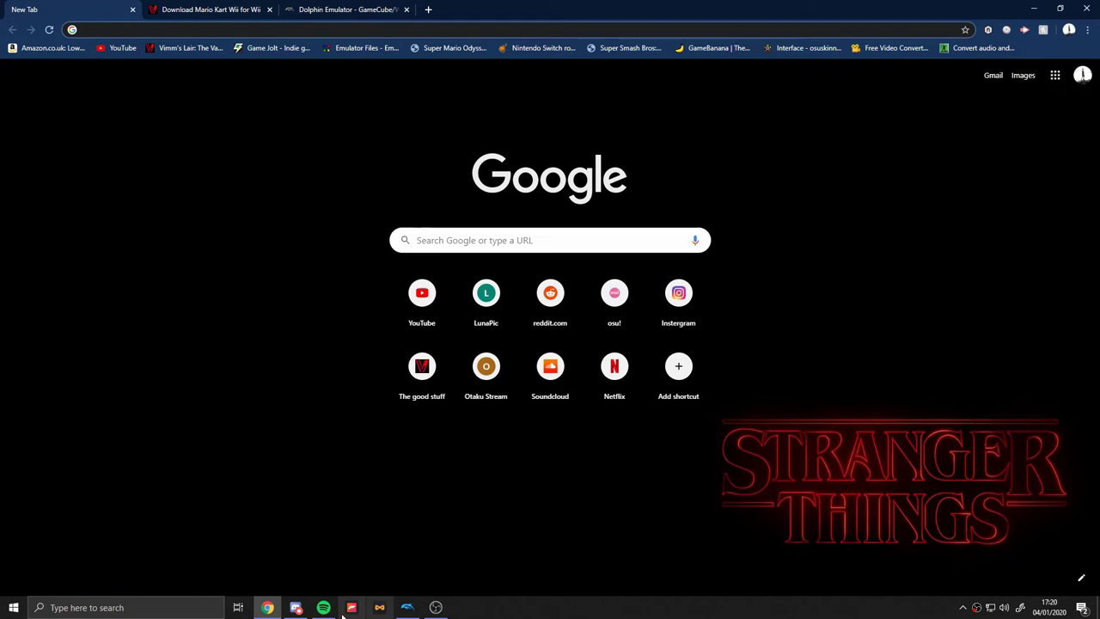
# Switch to the installed Dolphin emulator, look through its game list, and minimise it
pyautogui.click(409, 611)
pyautogui.moveTo(748, 98); pyautogui.dragTo(572, 57)
pyautogui.moveTo(515, 174); pyautogui.dragTo(516, 233)
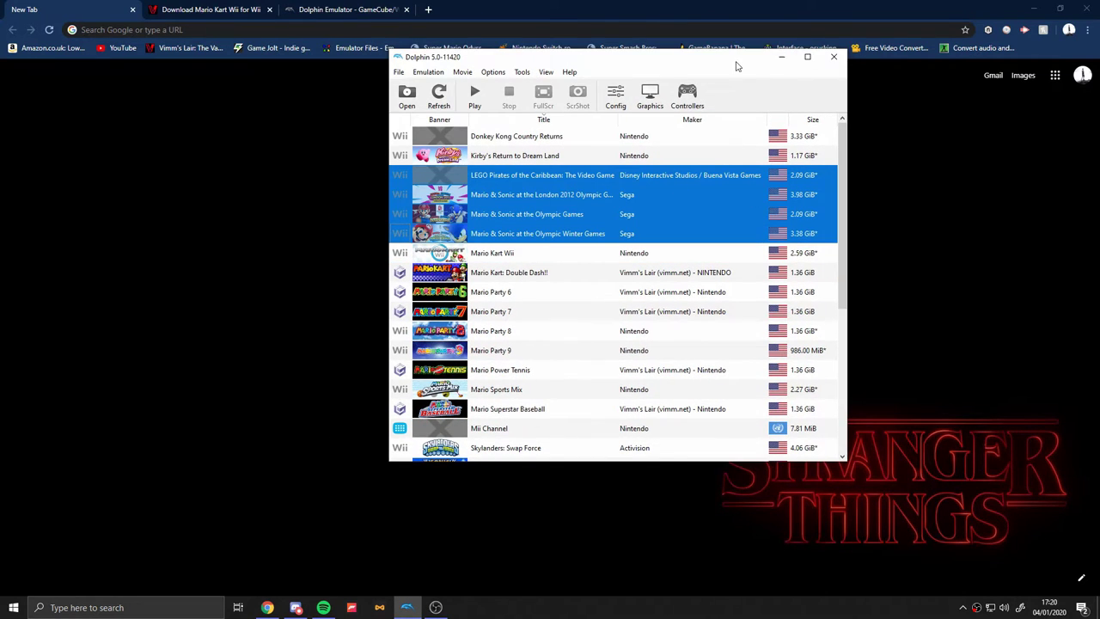
pyautogui.moveTo(645, 65); pyautogui.dragTo(723, 131)
pyautogui.scroll(-5, 686, 376)
pyautogui.scroll(4, 631, 413)
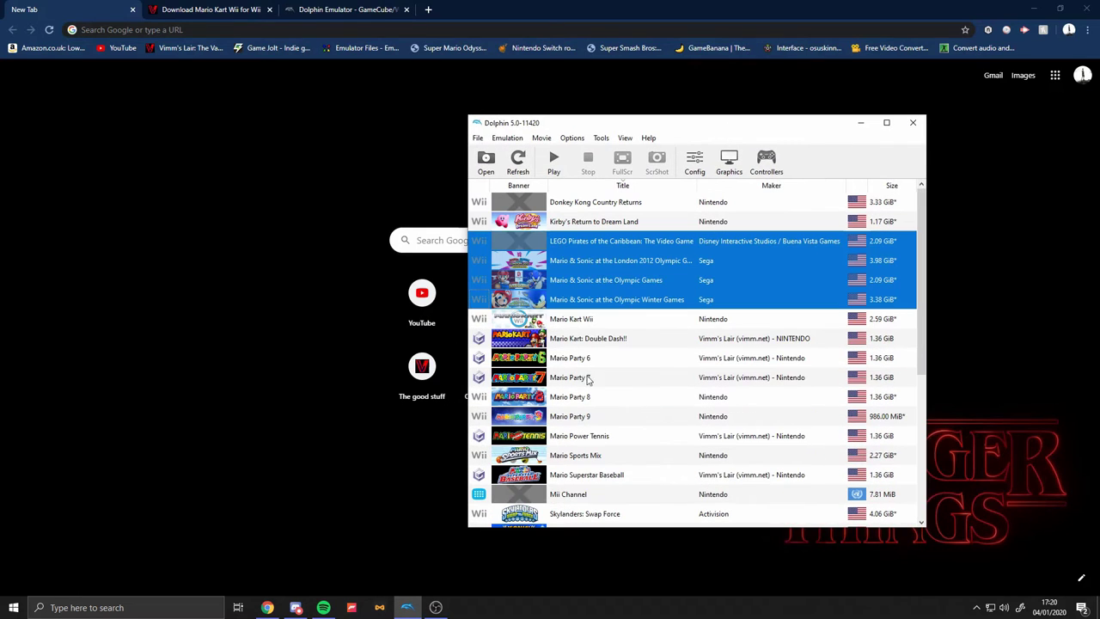
pyautogui.click(725, 211)
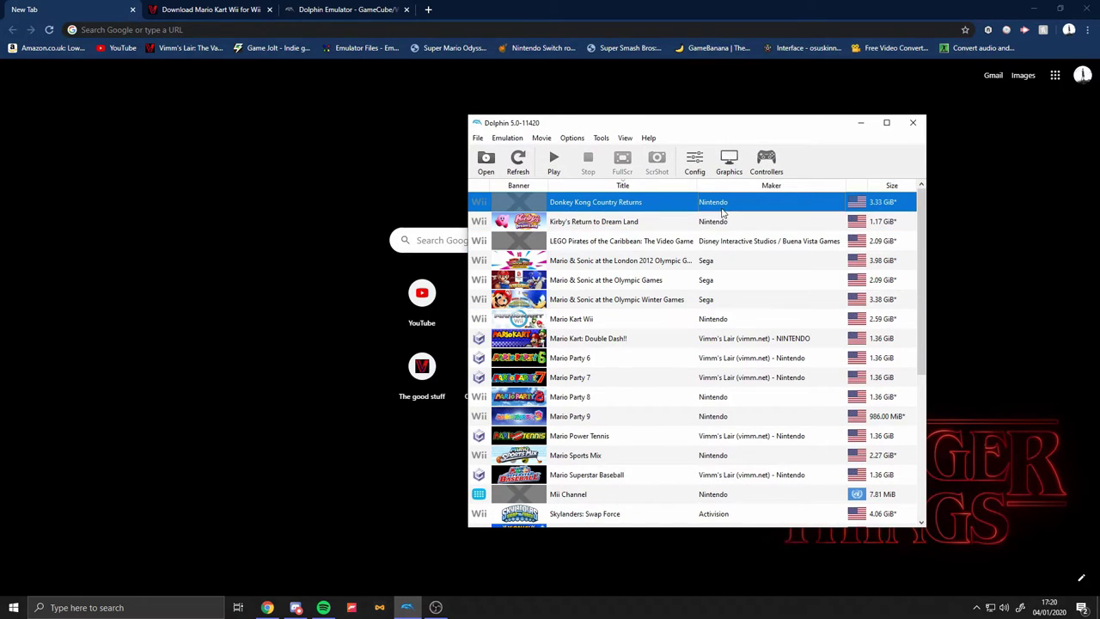
pyautogui.click(645, 227)
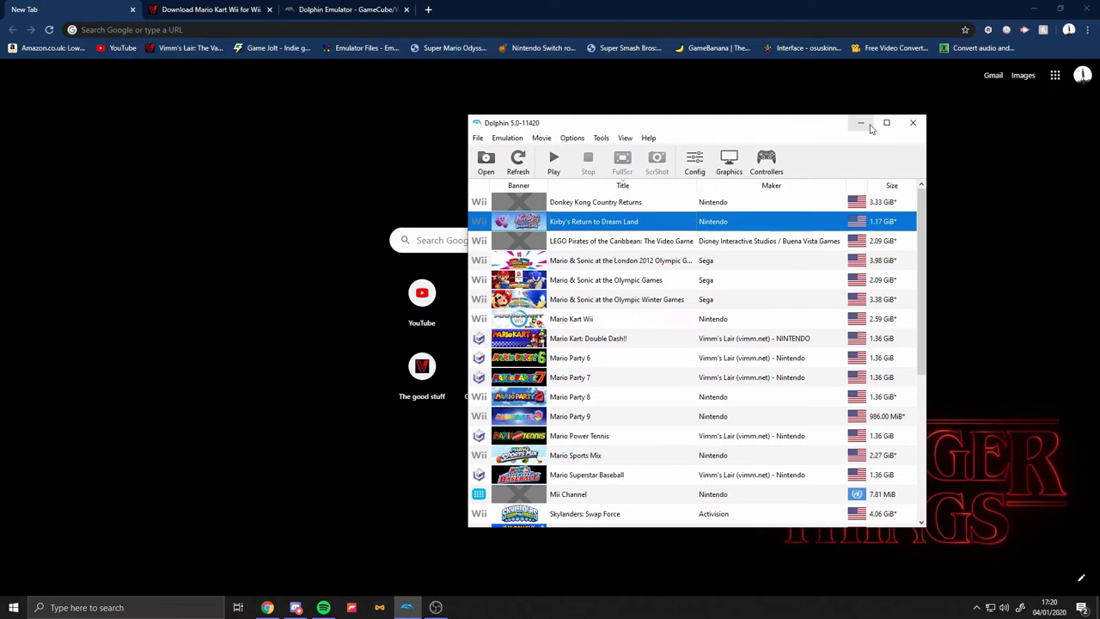
pyautogui.click(860, 123)
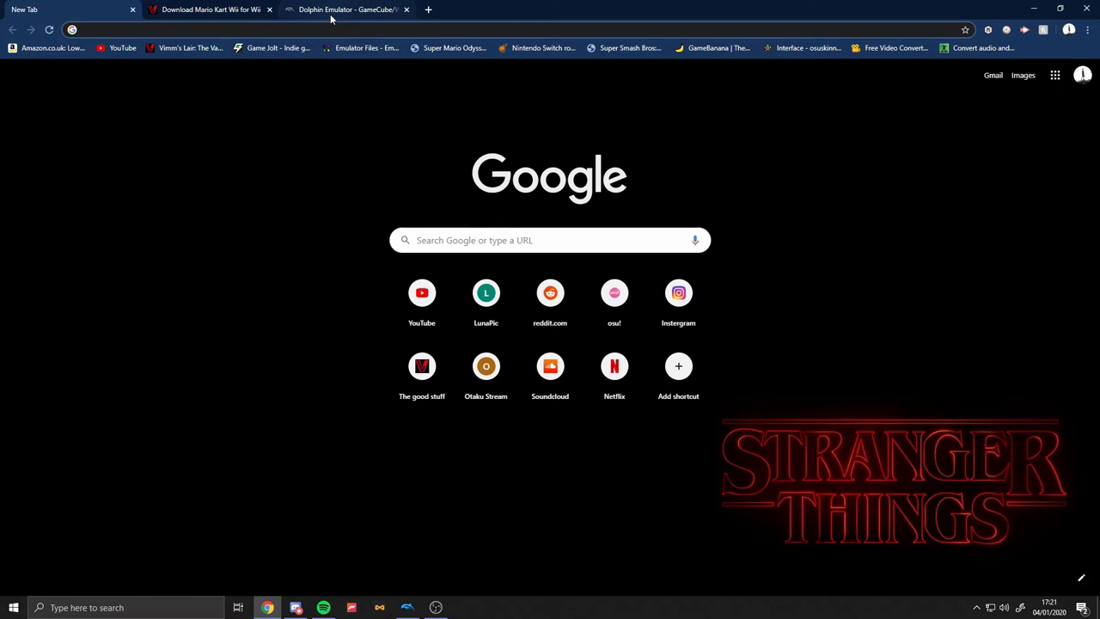
# Bring up the Dolphin Emulator website, dolphin-emu.org, in Chrome
pyautogui.write('Dolphin')
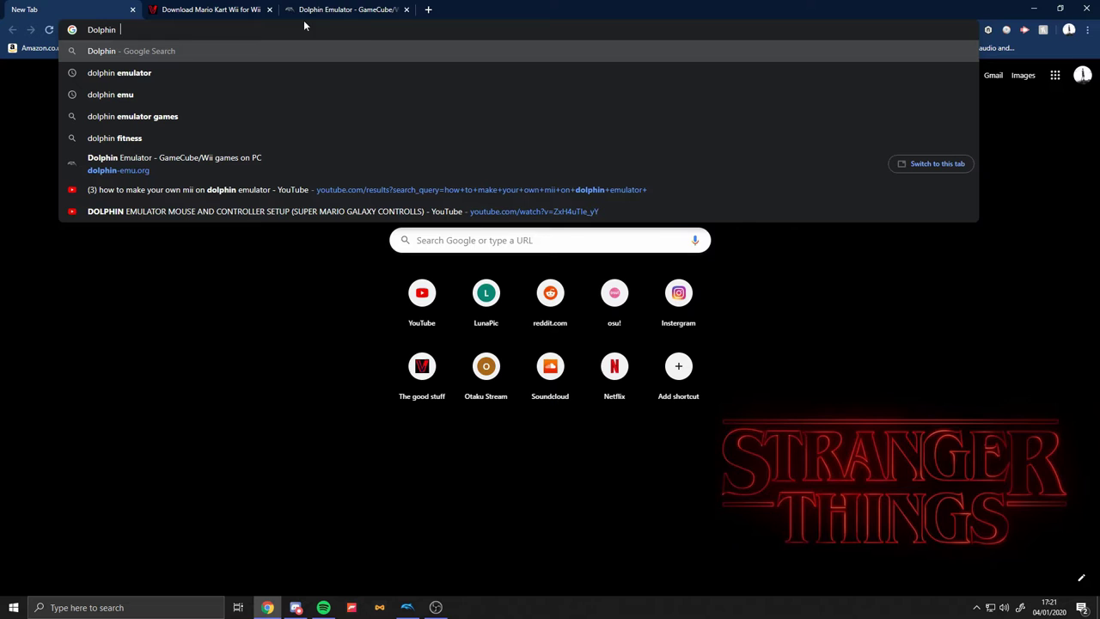
pyautogui.click(338, 11)
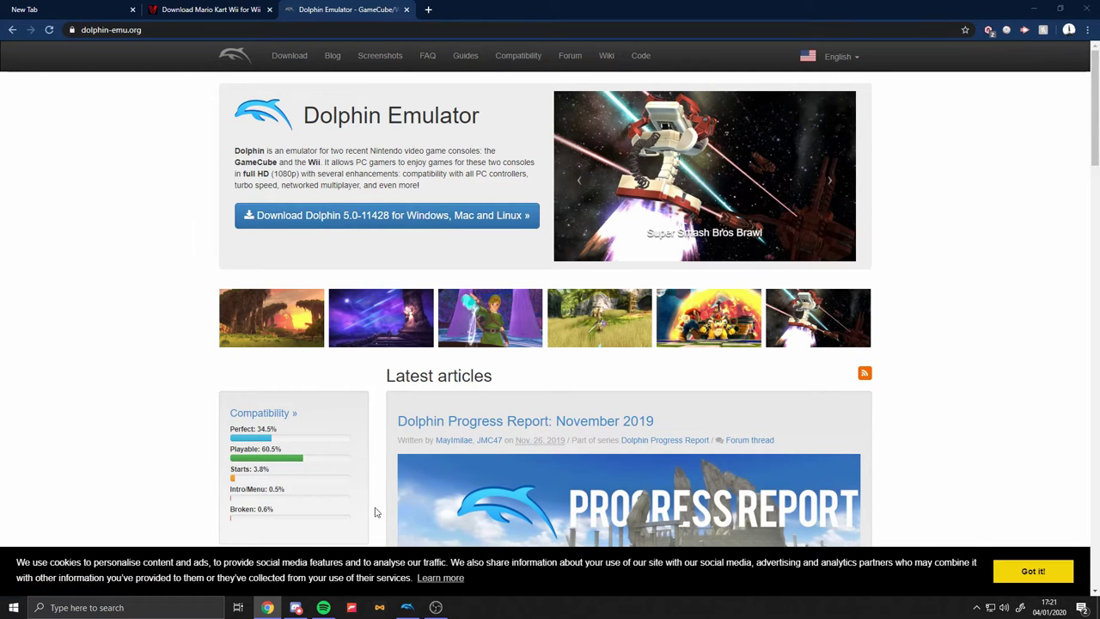
# Delete the old dolphin-x64-5.0.exe installer from the Downloads folder in File Explorer
pyautogui.press('super+e')
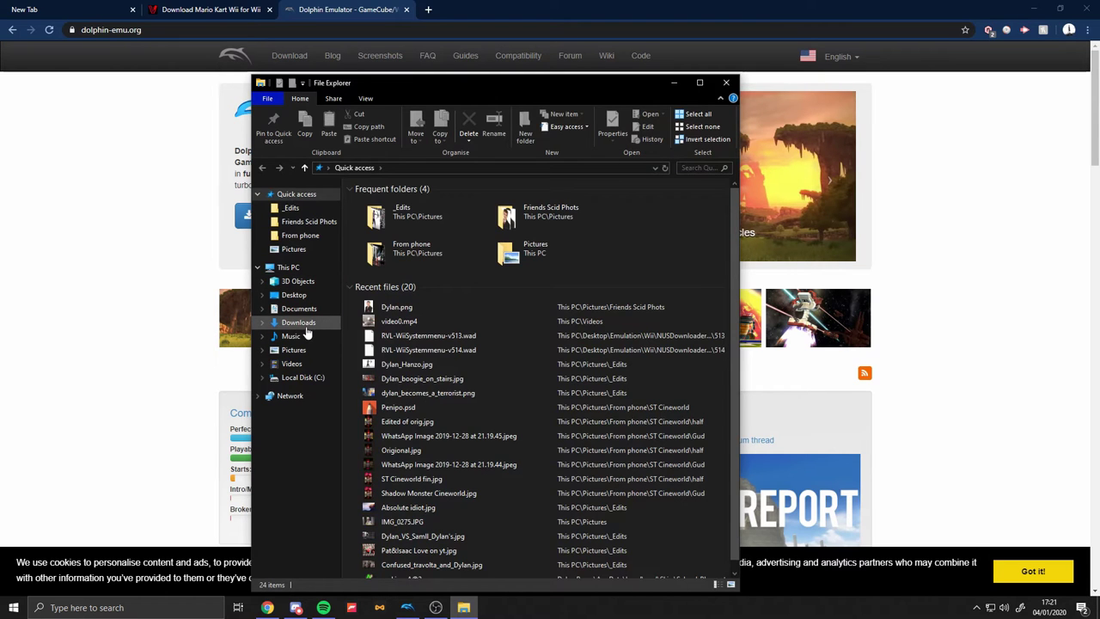
pyautogui.click(306, 330)
pyautogui.click(421, 220)
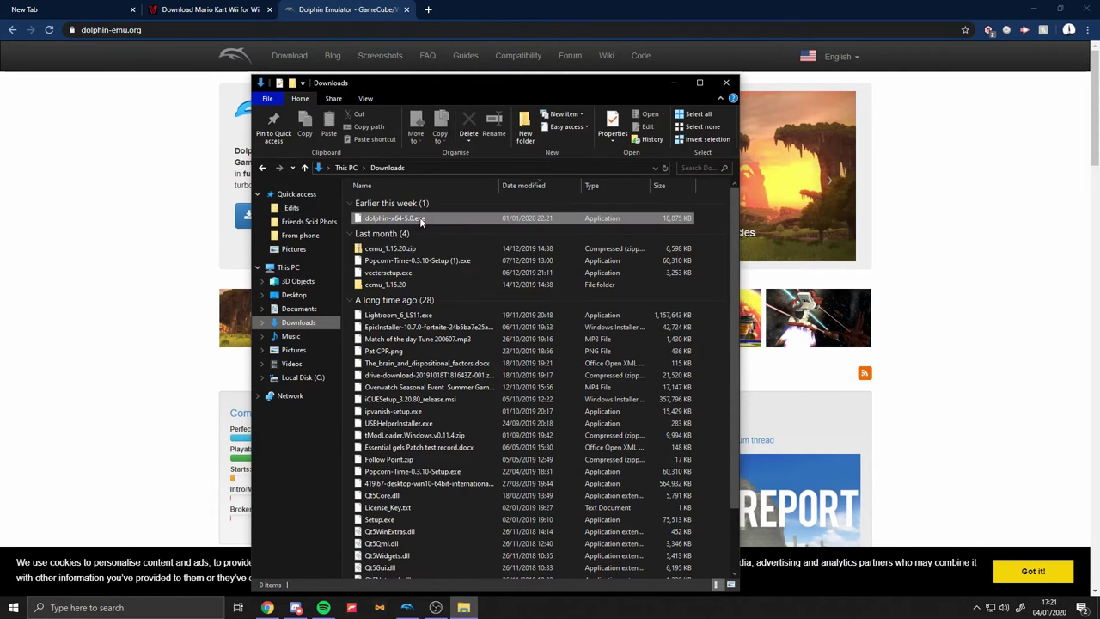
pyautogui.click(420, 220)
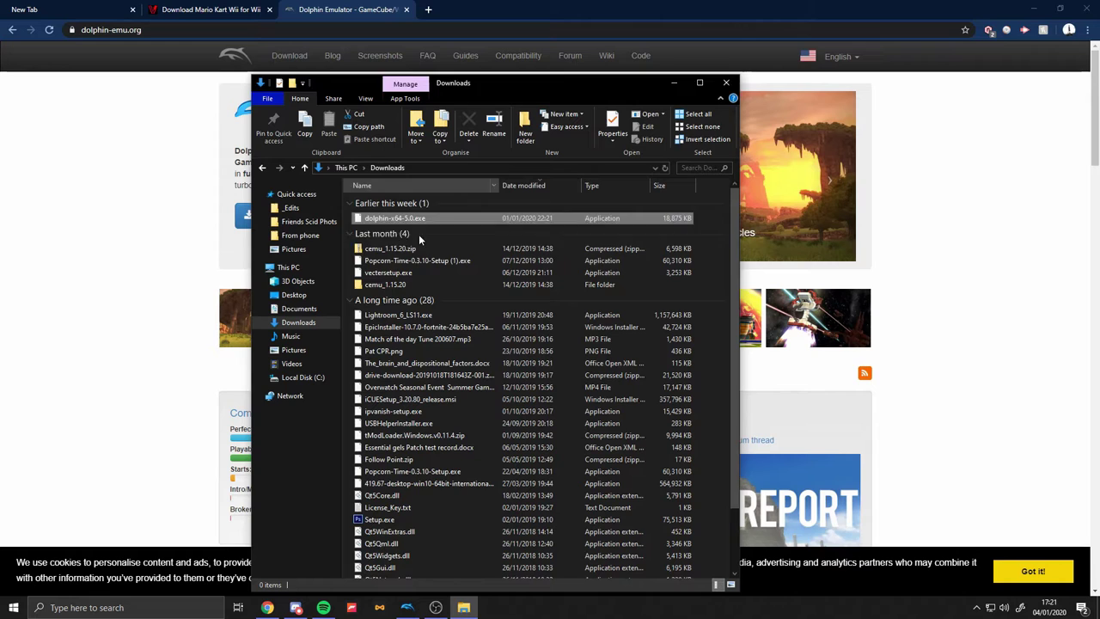
pyautogui.press('Delete')
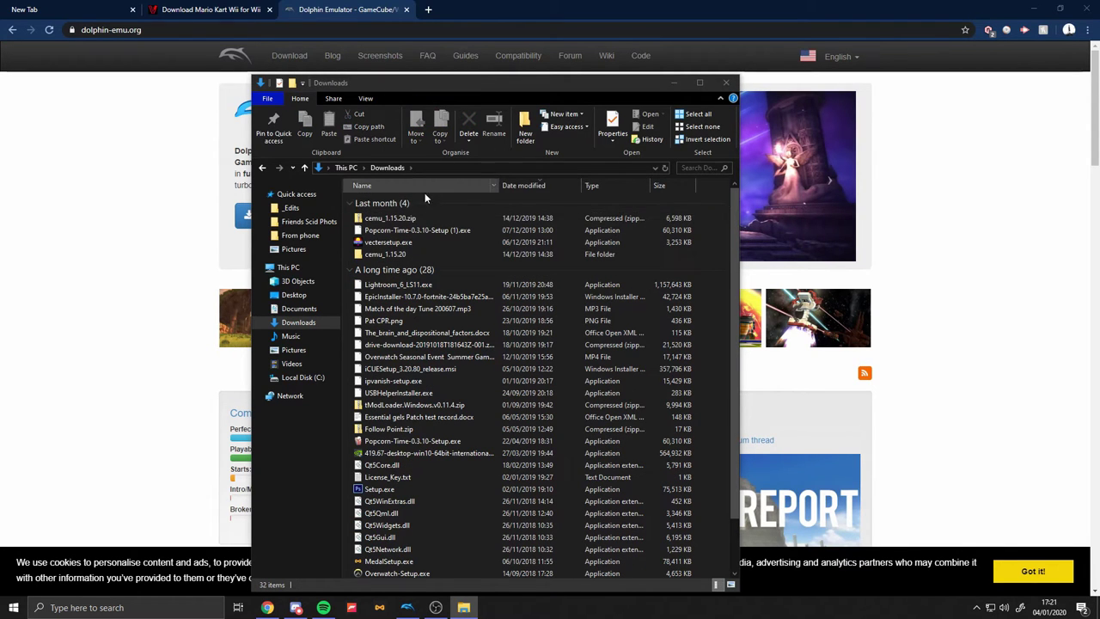
# Create a folder named Test inside the desktop's Emulation folder and open it
pyautogui.click(306, 294)
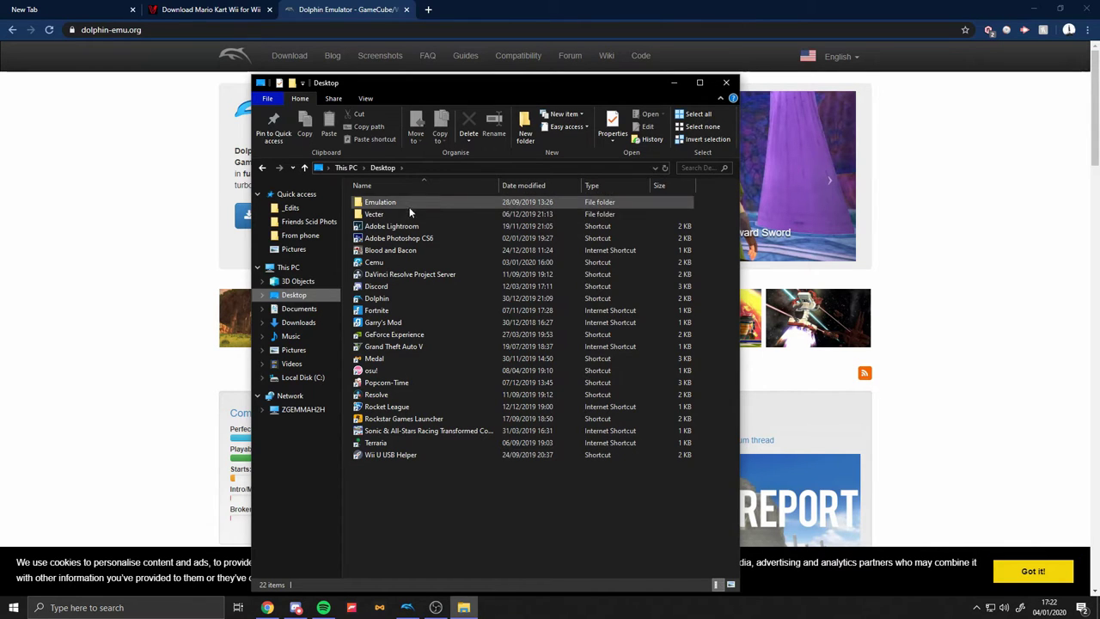
pyautogui.doubleClick(410, 205)
pyautogui.rightClick(431, 340)
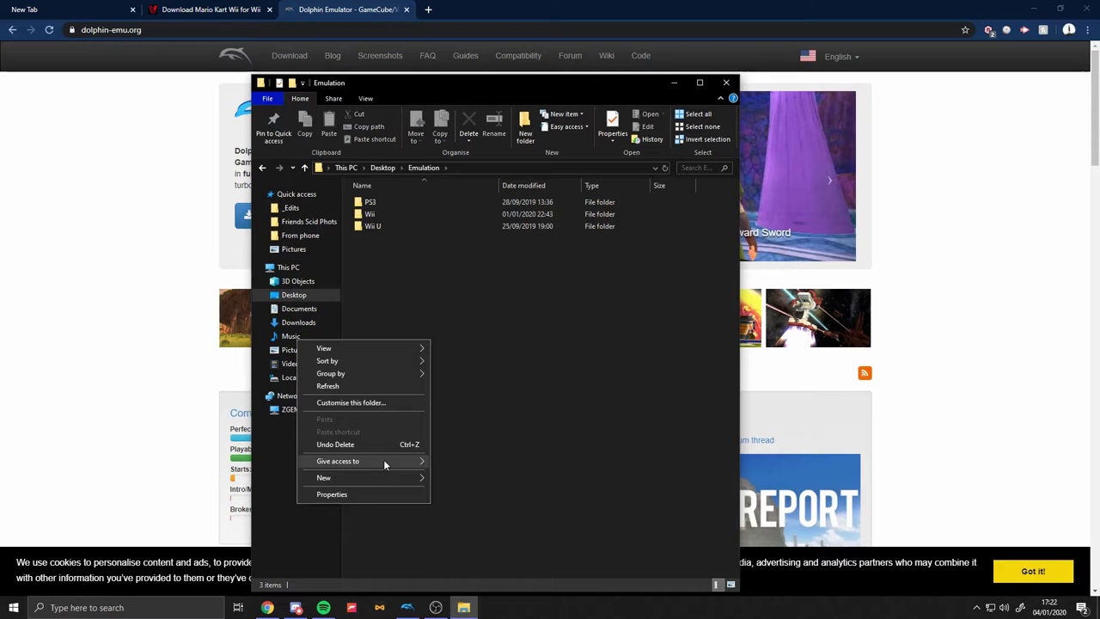
pyautogui.moveTo(364, 480)
pyautogui.click(466, 478)
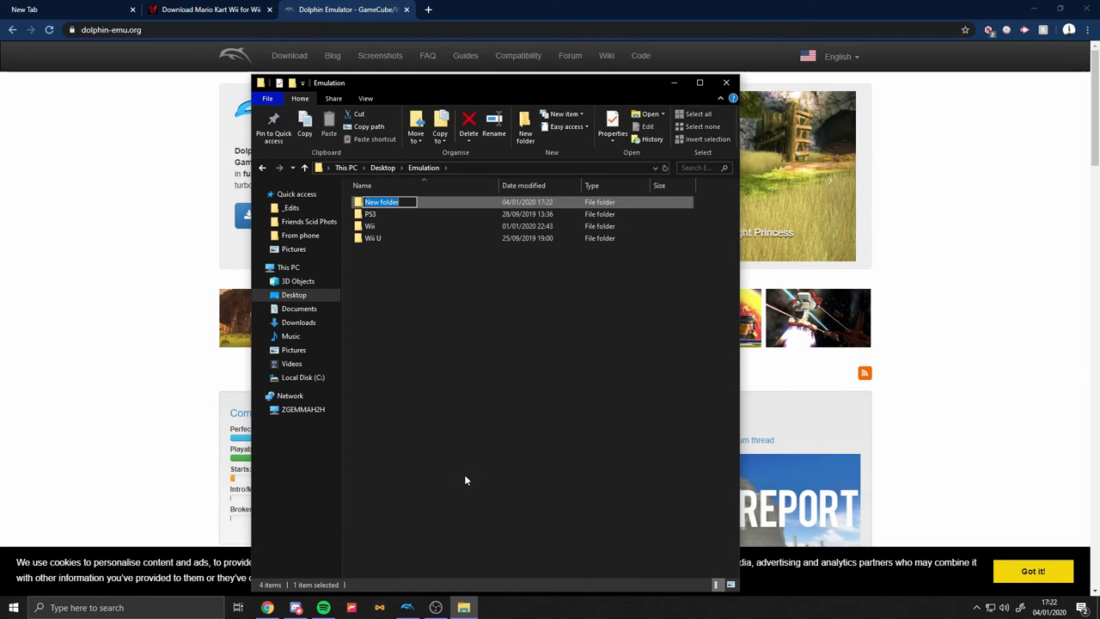
pyautogui.press('BackSpace')
pyautogui.write('Test')
pyautogui.press('Return')
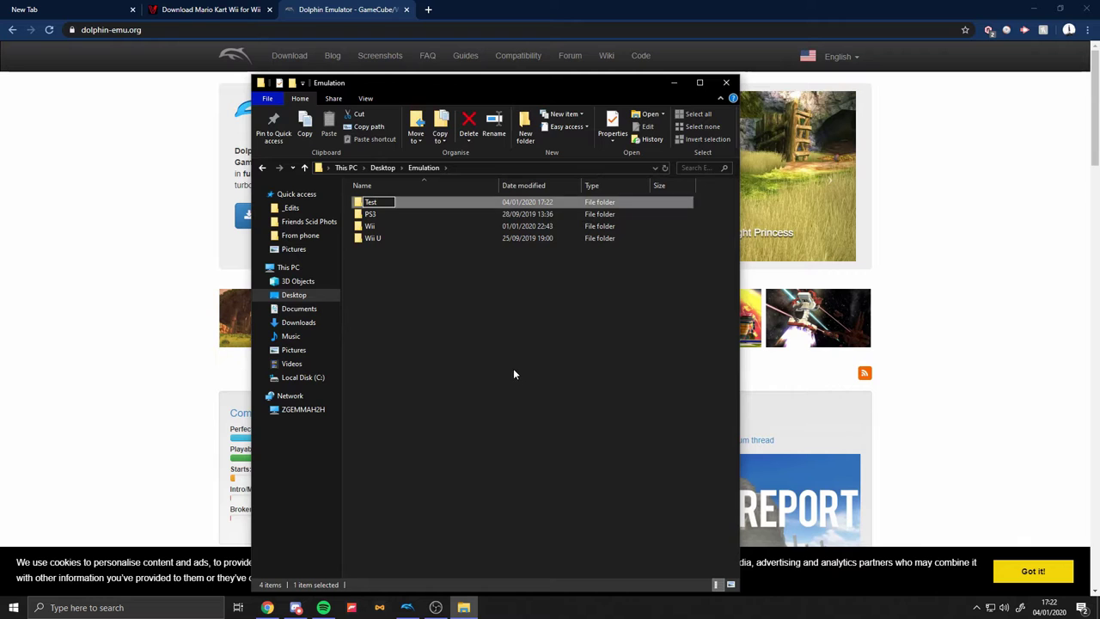
pyautogui.doubleClick(395, 202)
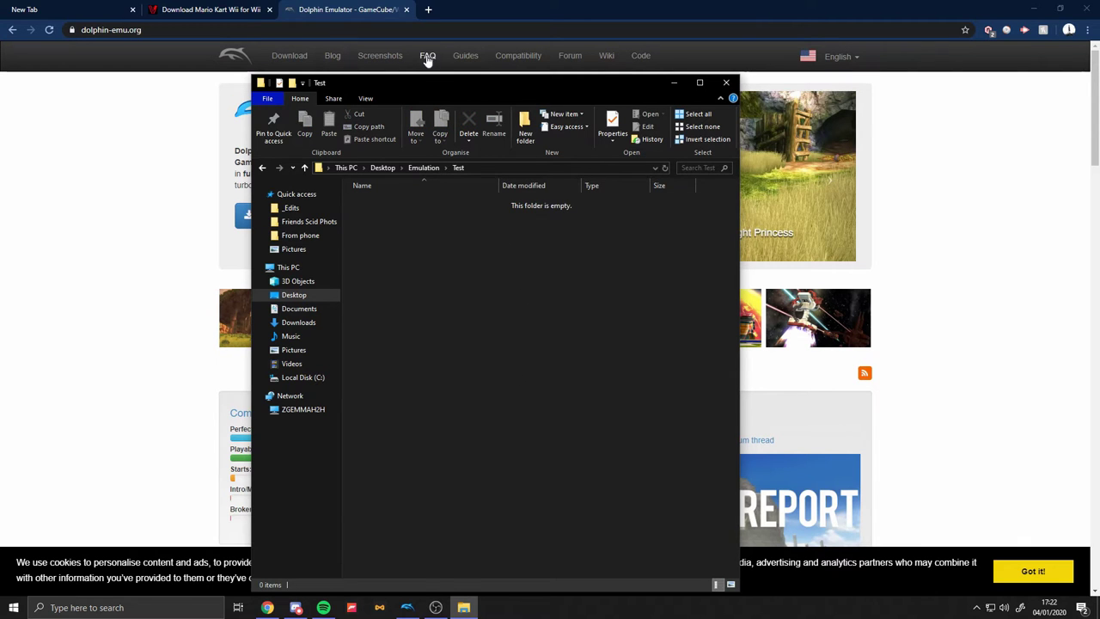
pyautogui.moveTo(428, 82); pyautogui.dragTo(581, 118)
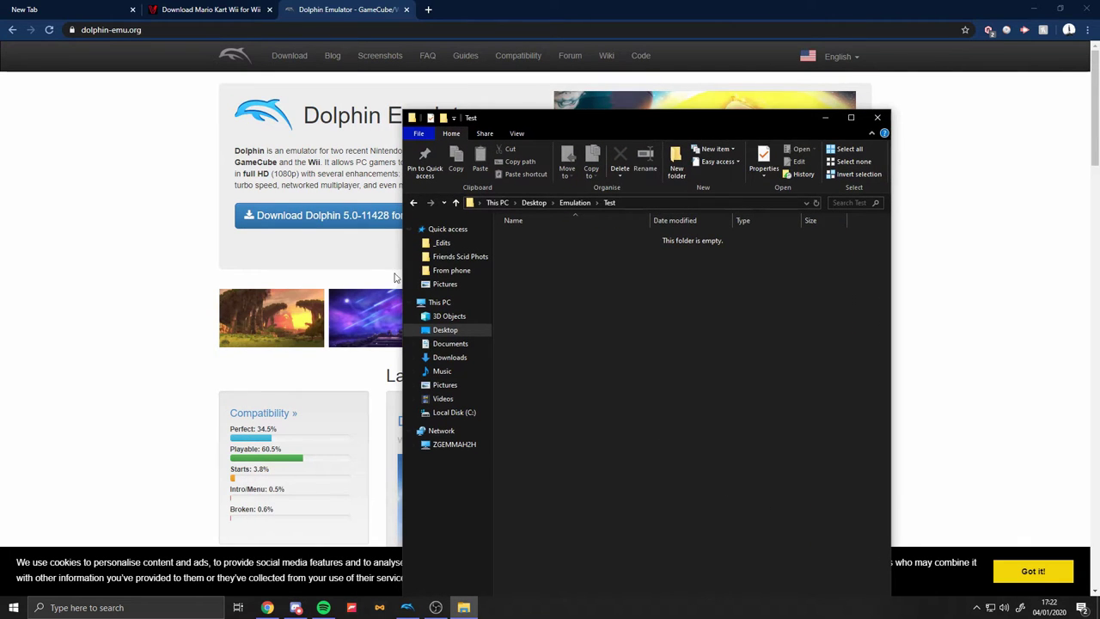
# Download the Windows x64 build of Dolphin 5.0-11428 from the website and show the downloaded file in its folder
pyautogui.click(310, 223)
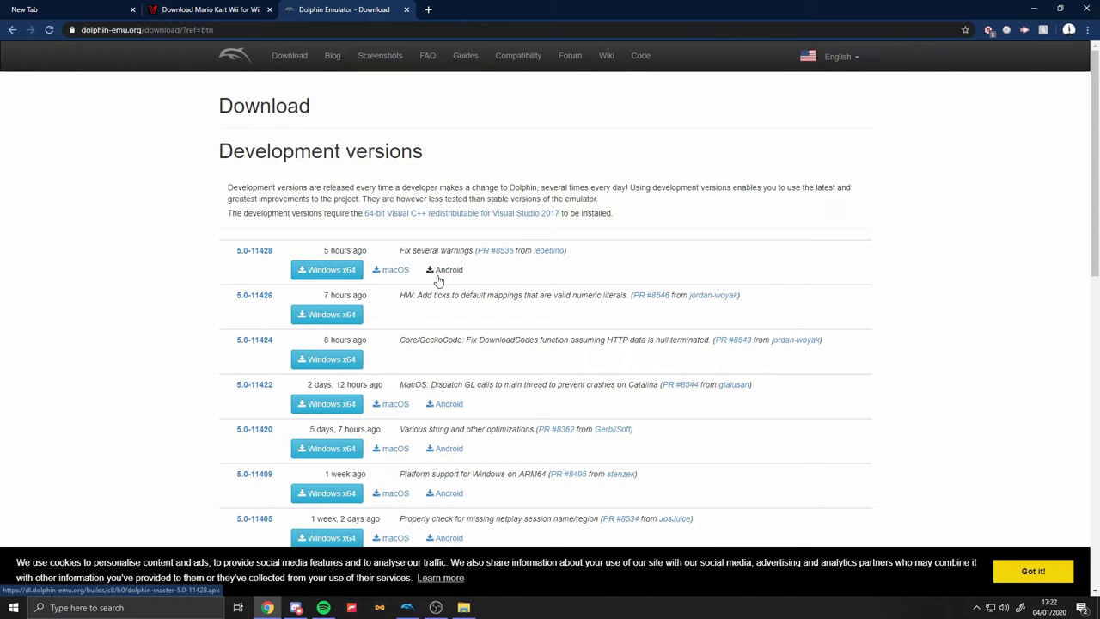
pyautogui.click(344, 270)
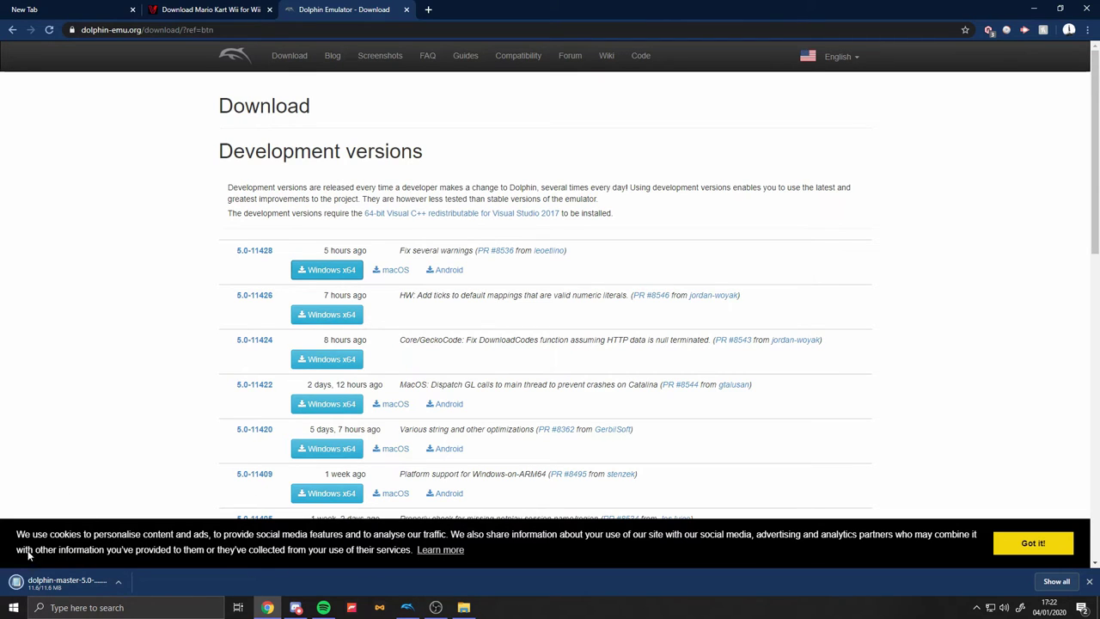
pyautogui.click(118, 582)
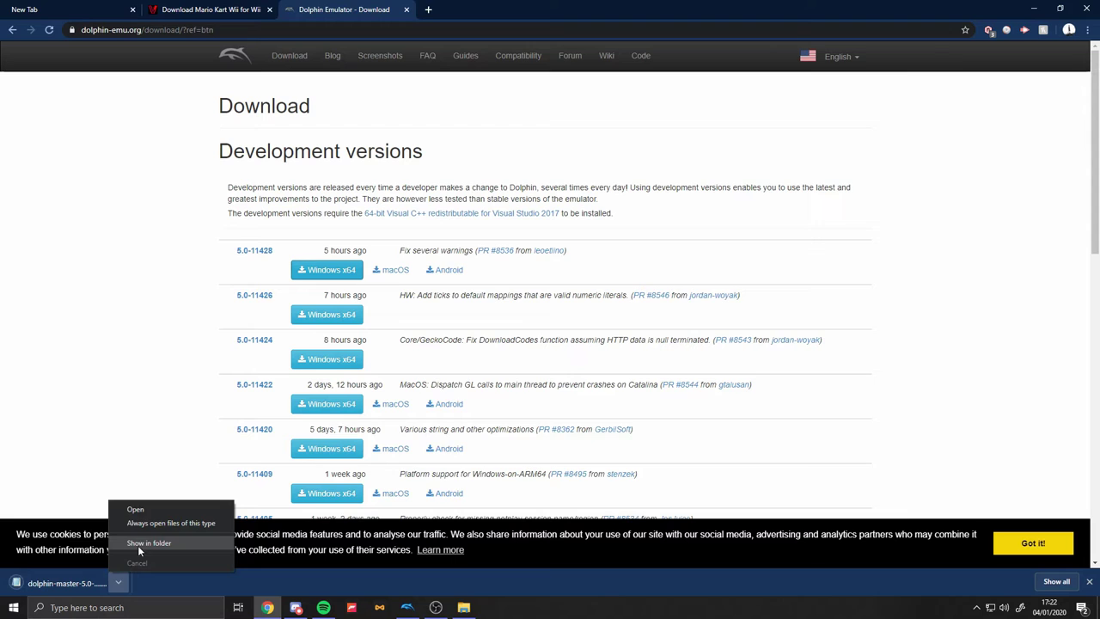
pyautogui.click(135, 543)
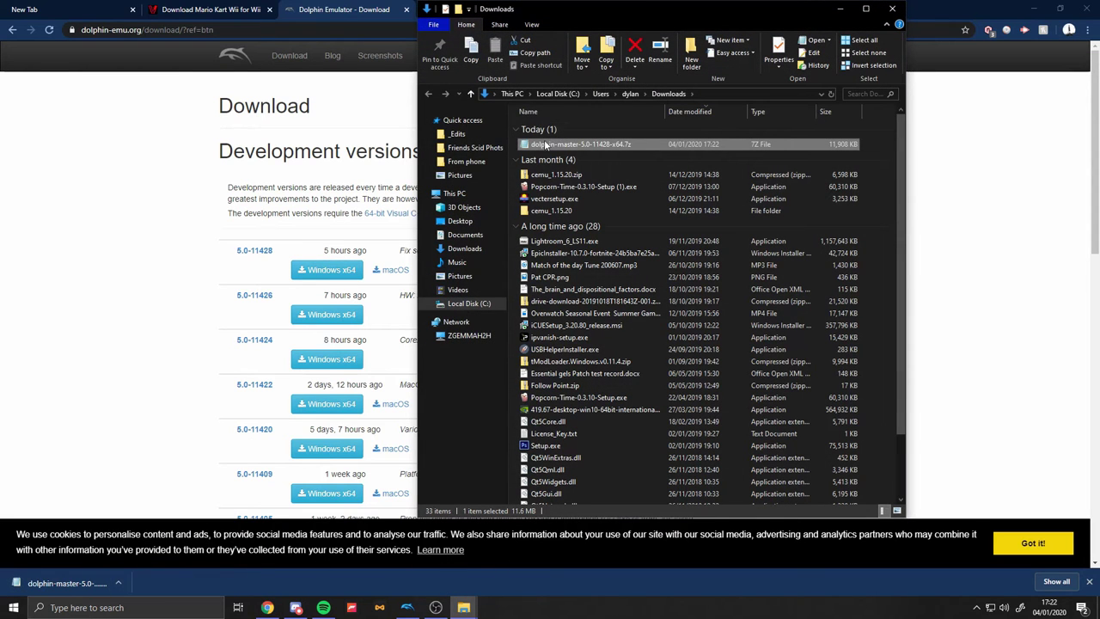
# Move dolphin-master-5.0-11428-x64.7z from Downloads into the Test folder
pyautogui.moveTo(602, 10); pyautogui.dragTo(218, 43)
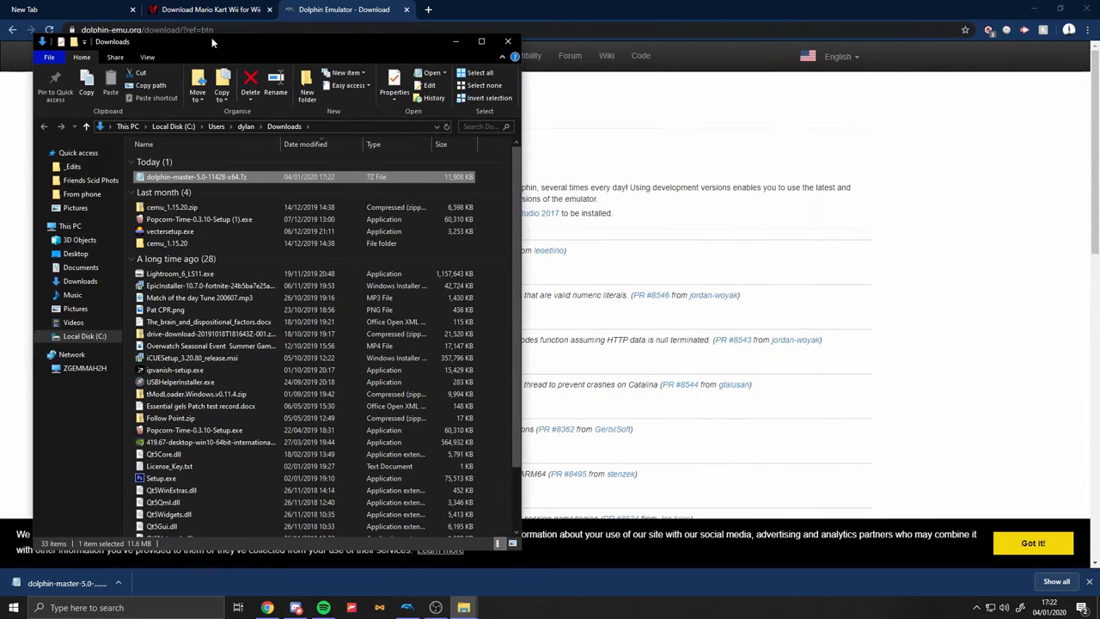
pyautogui.moveTo(464, 608)
pyautogui.click(430, 554)
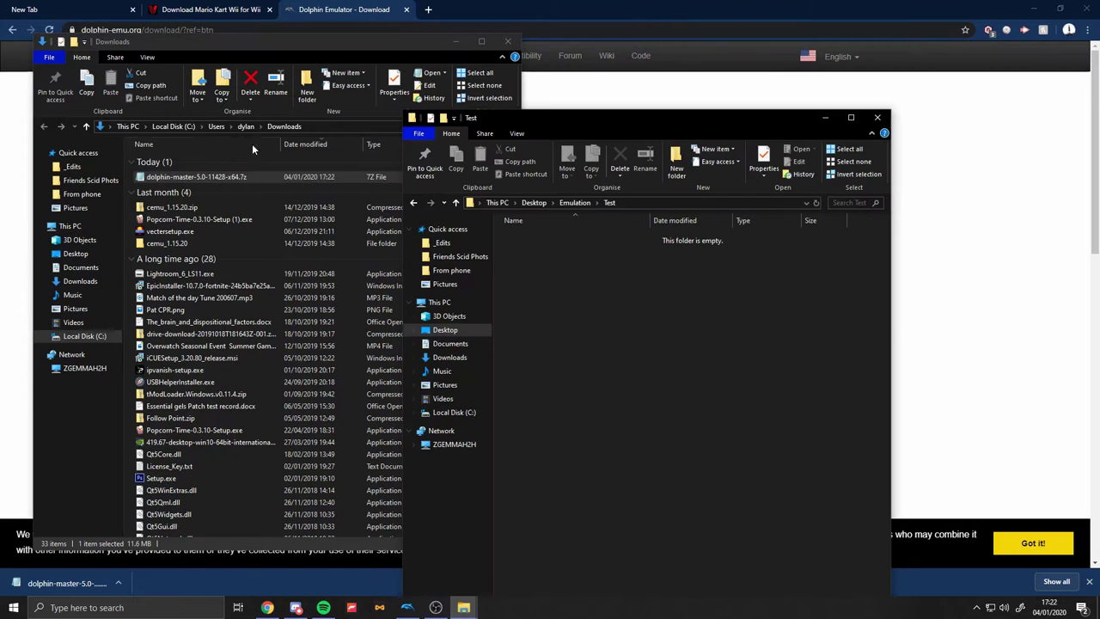
pyautogui.moveTo(196, 176); pyautogui.dragTo(572, 237)
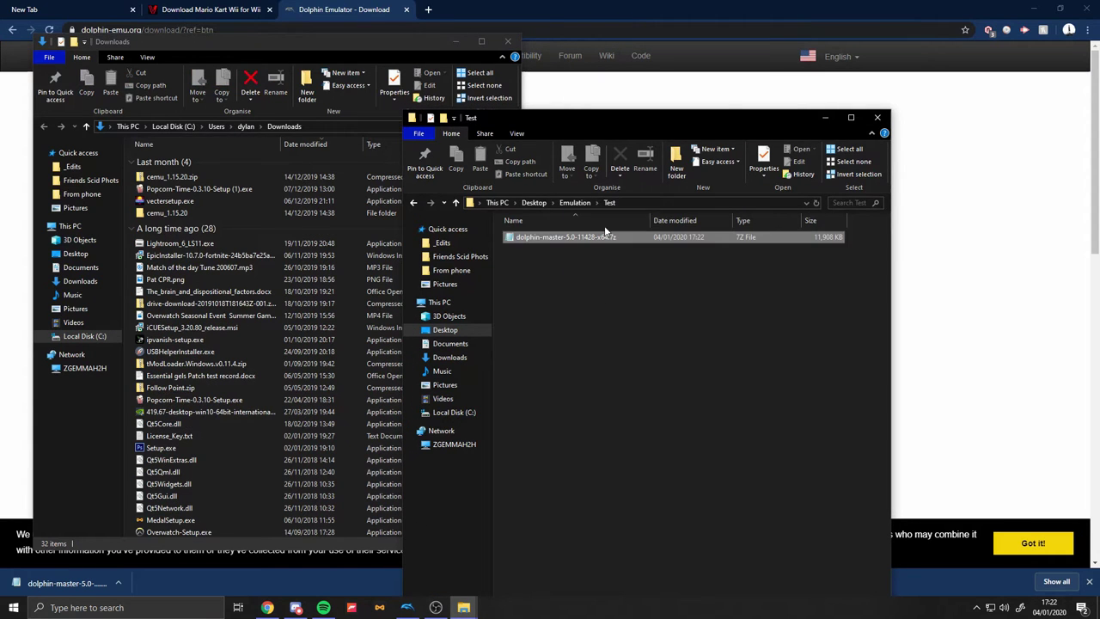
pyautogui.moveTo(554, 127); pyautogui.dragTo(681, 82)
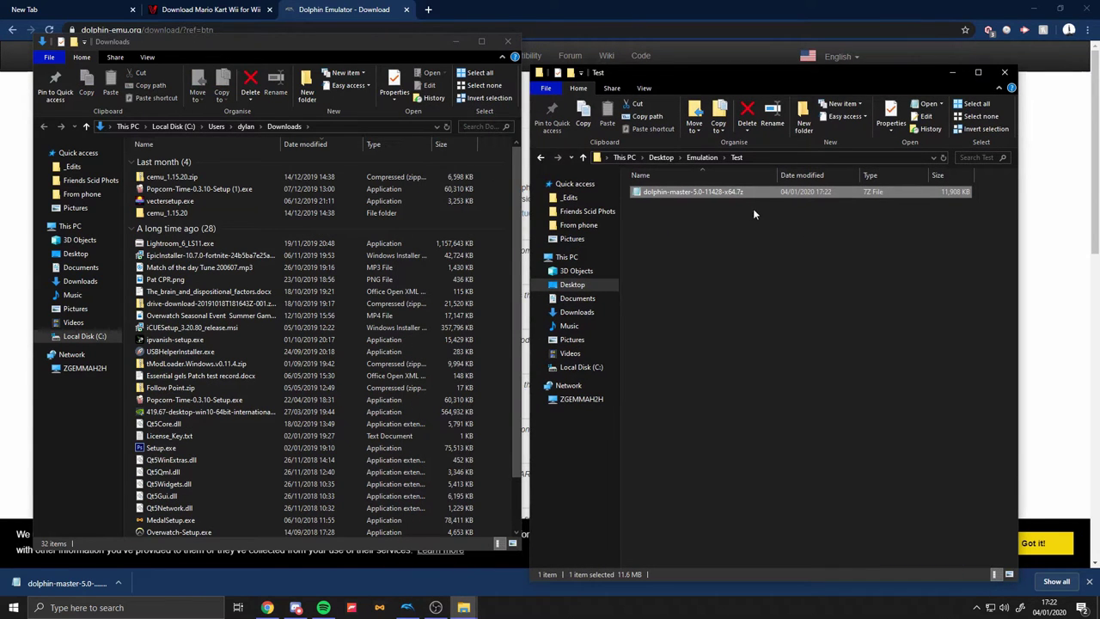
# Extract dolphin-master-5.0-11428-x64.7z with WinRAR into its own subfolder of Test
pyautogui.rightClick(708, 192)
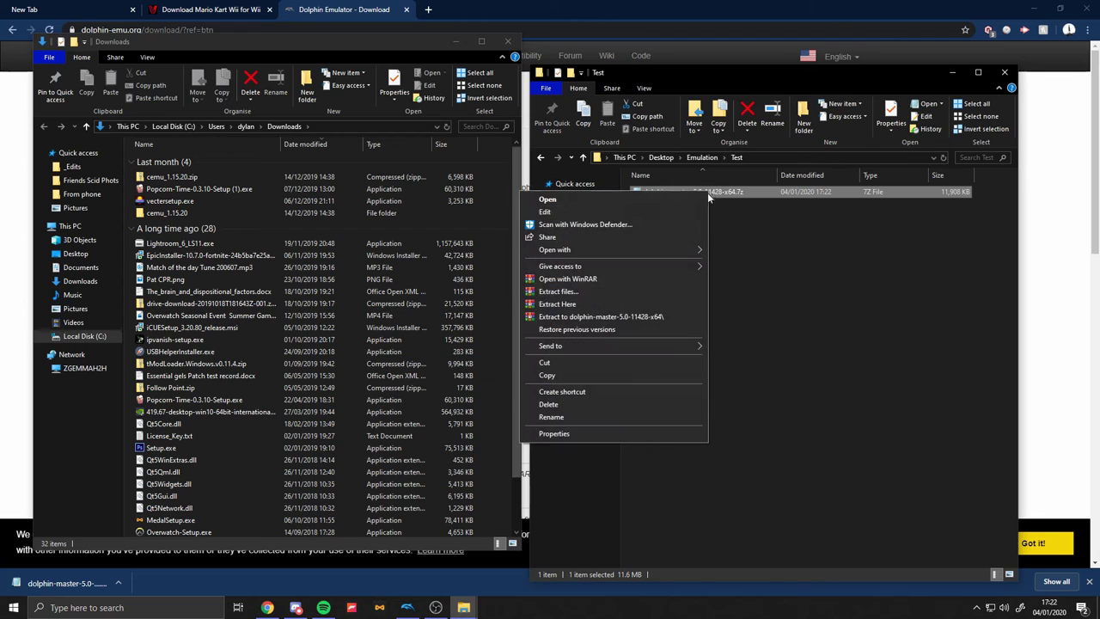
pyautogui.click(559, 291)
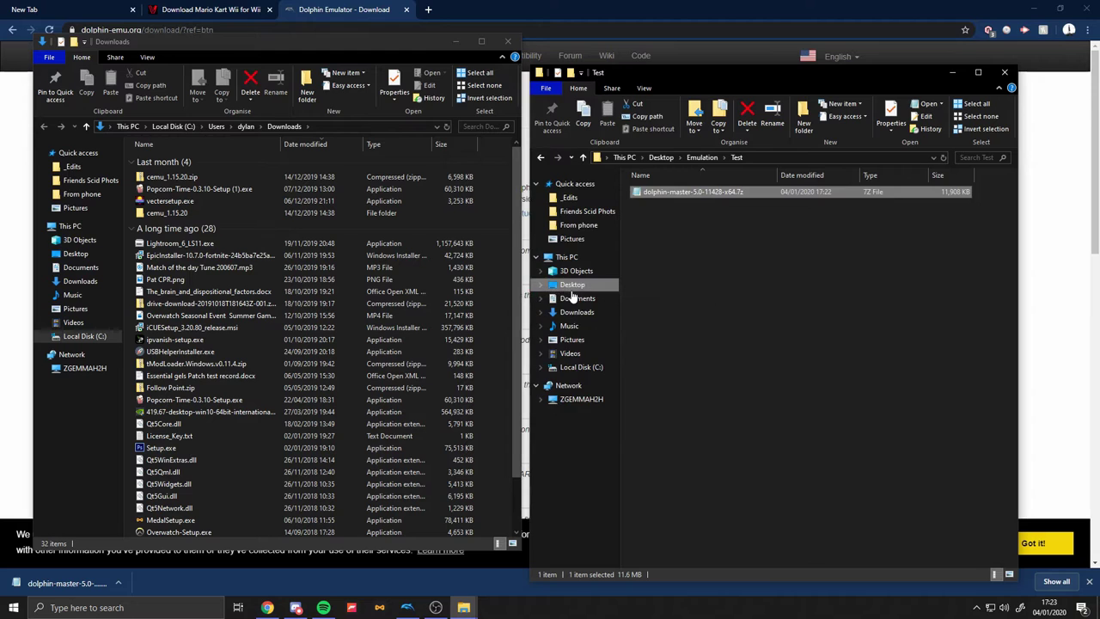
pyautogui.click(594, 423)
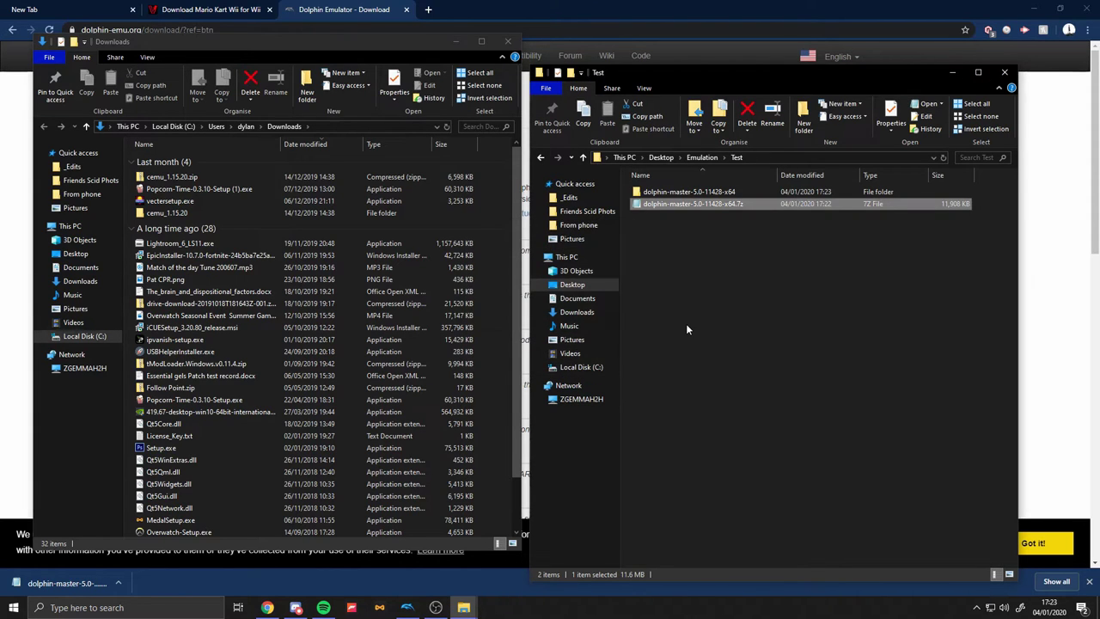
# Open the extracted Dolphin-x64 folder and minimise the Downloads window
pyautogui.doubleClick(660, 193)
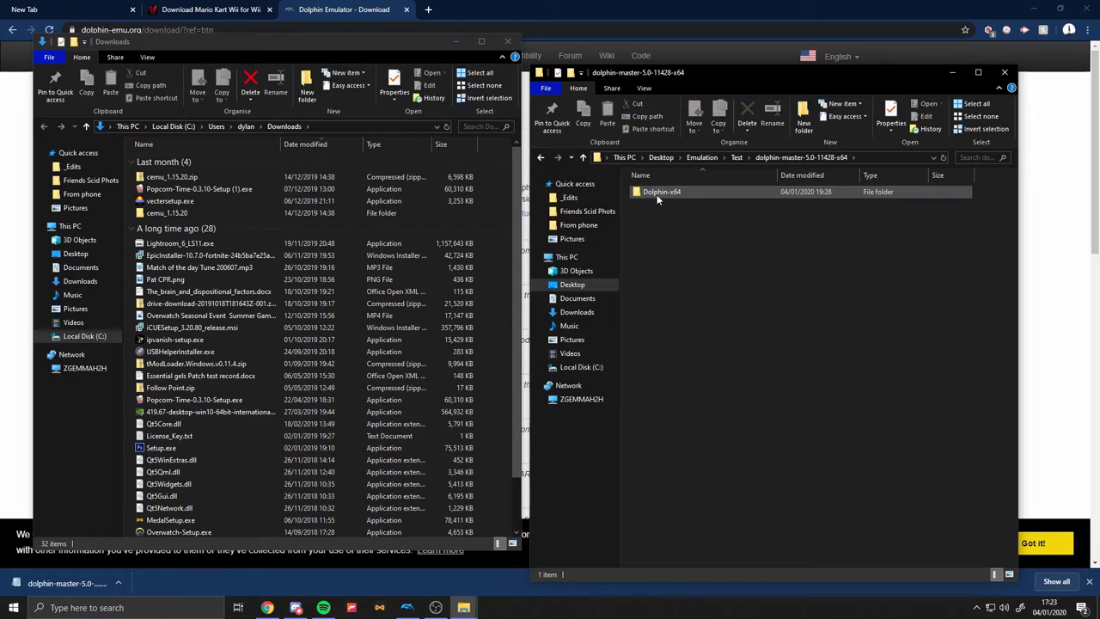
pyautogui.doubleClick(656, 193)
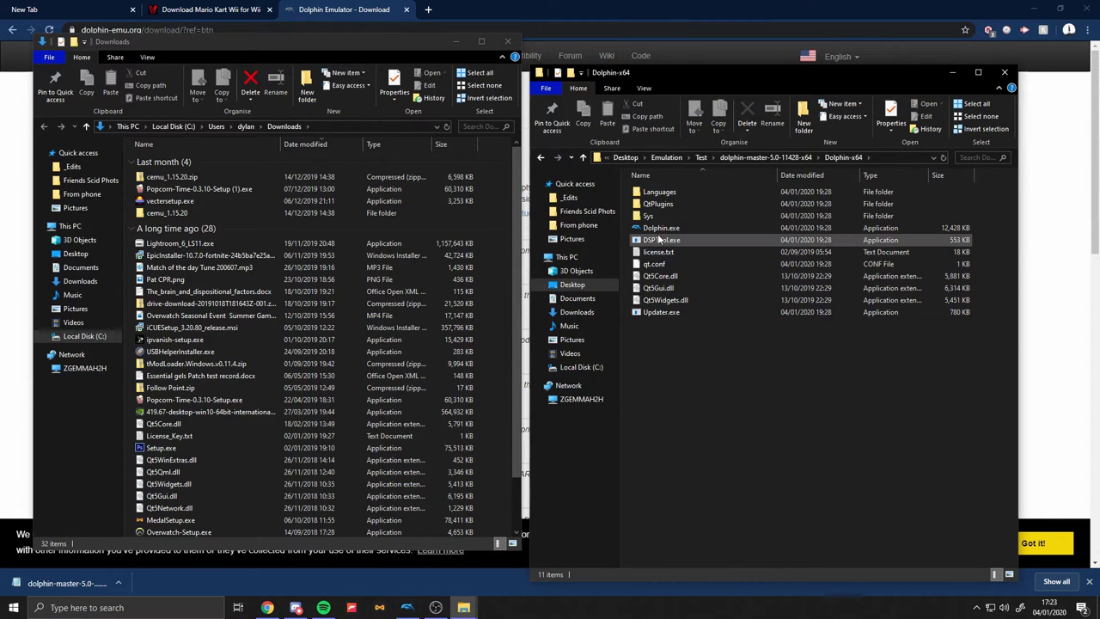
pyautogui.click(457, 44)
pyautogui.click(456, 42)
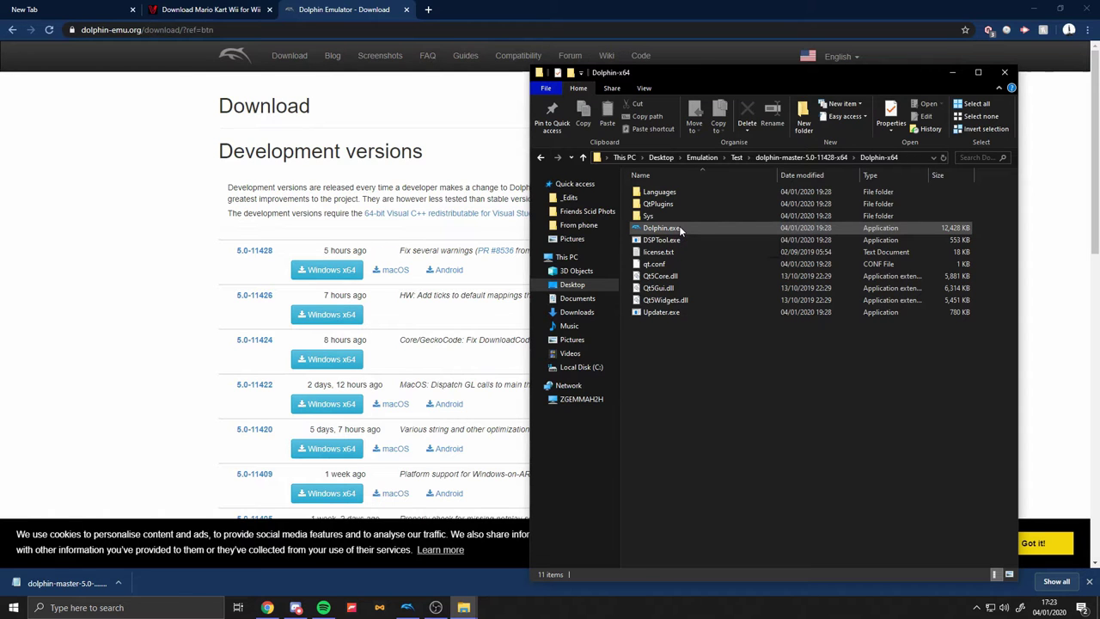
# Launch Dolphin.exe from the extracted folder and look through its game list
pyautogui.doubleClick(680, 229)
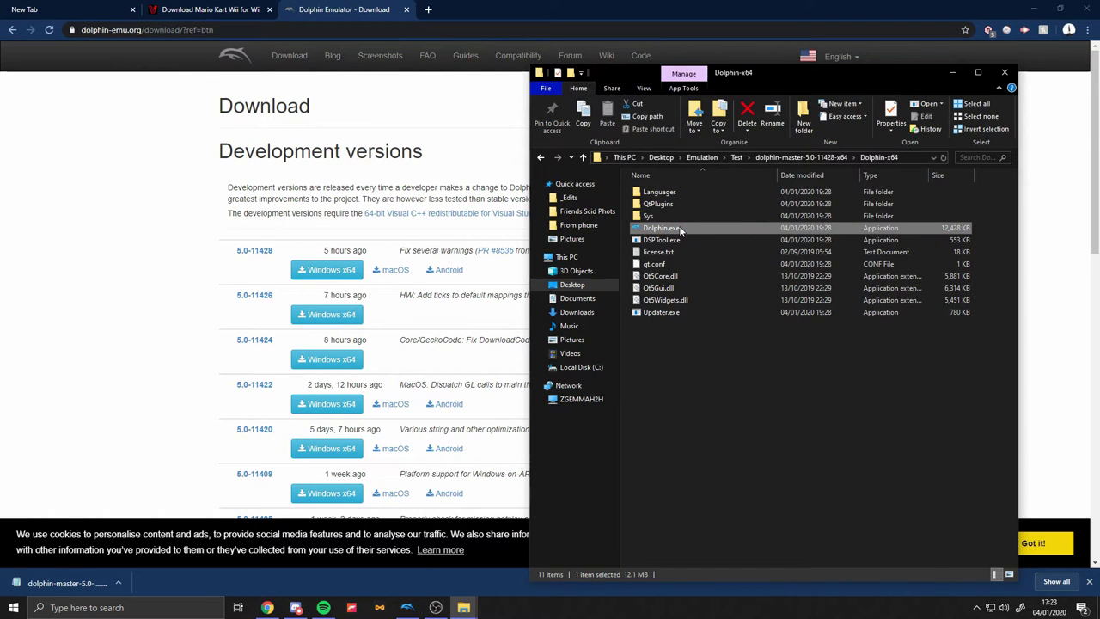
pyautogui.moveTo(514, 125); pyautogui.dragTo(451, 60)
pyautogui.scroll(-4, 481, 258)
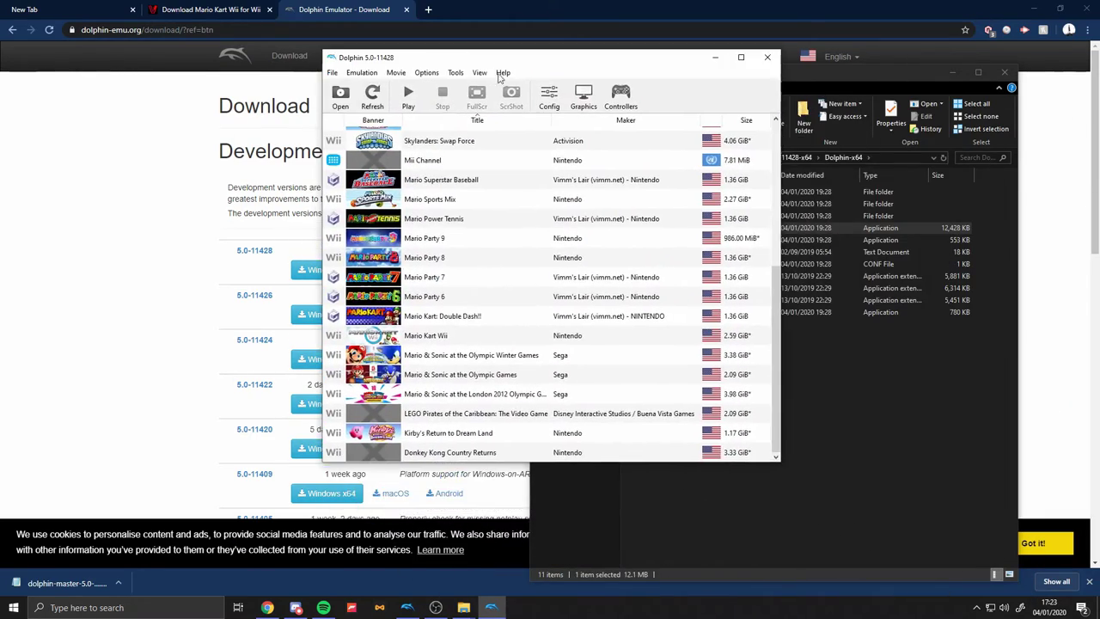
pyautogui.scroll(4, 441, 282)
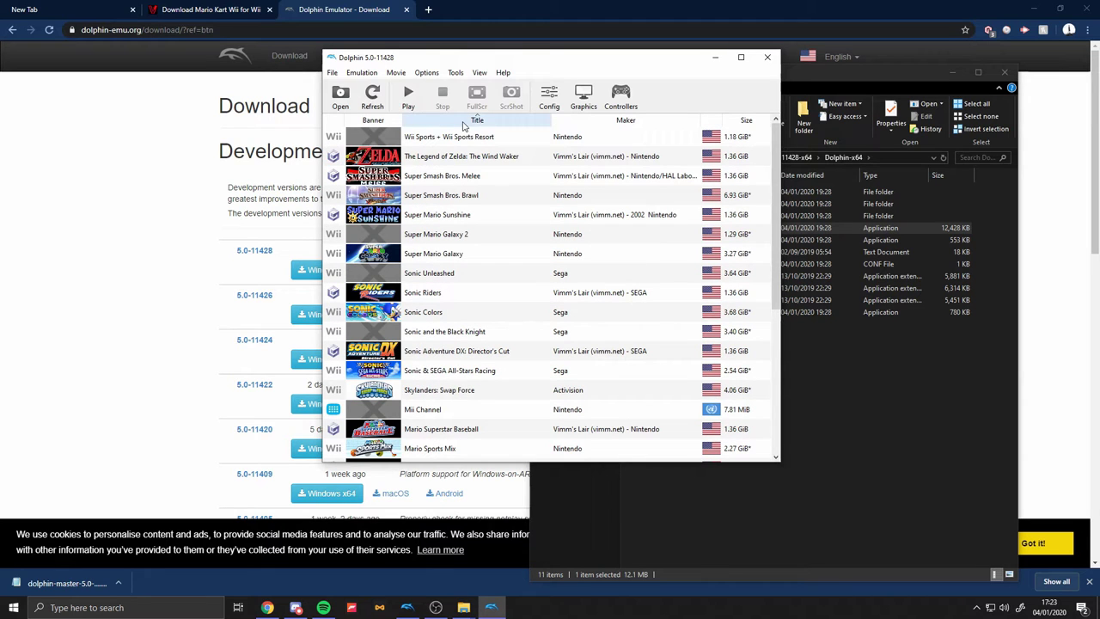
pyautogui.moveTo(428, 59); pyautogui.dragTo(479, 73)
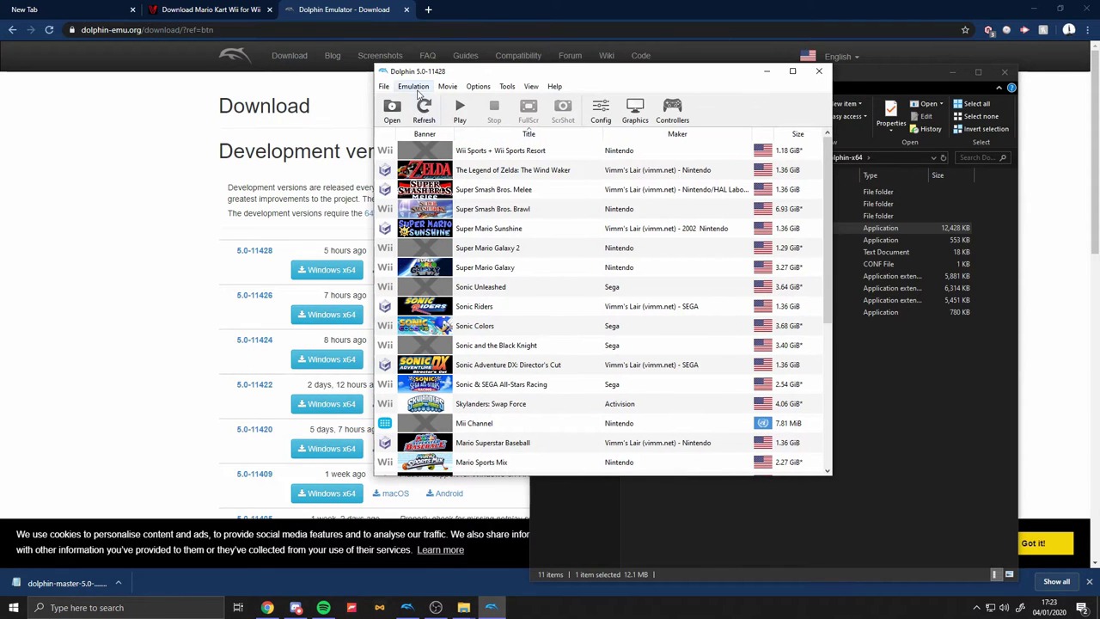
pyautogui.click(414, 86)
pyautogui.click(379, 85)
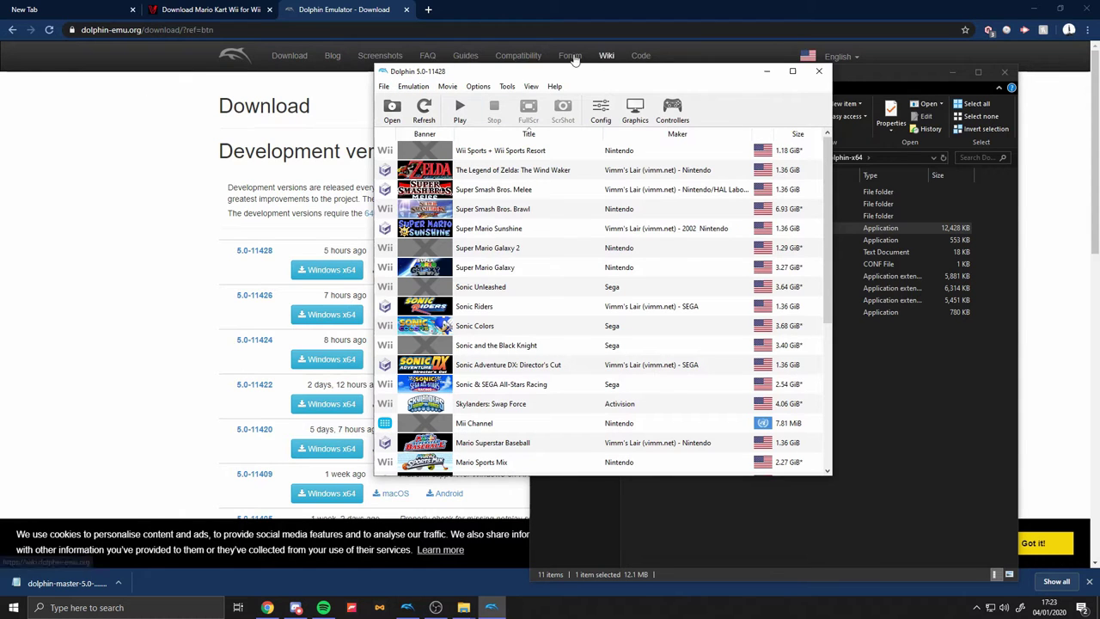
pyautogui.click(385, 85)
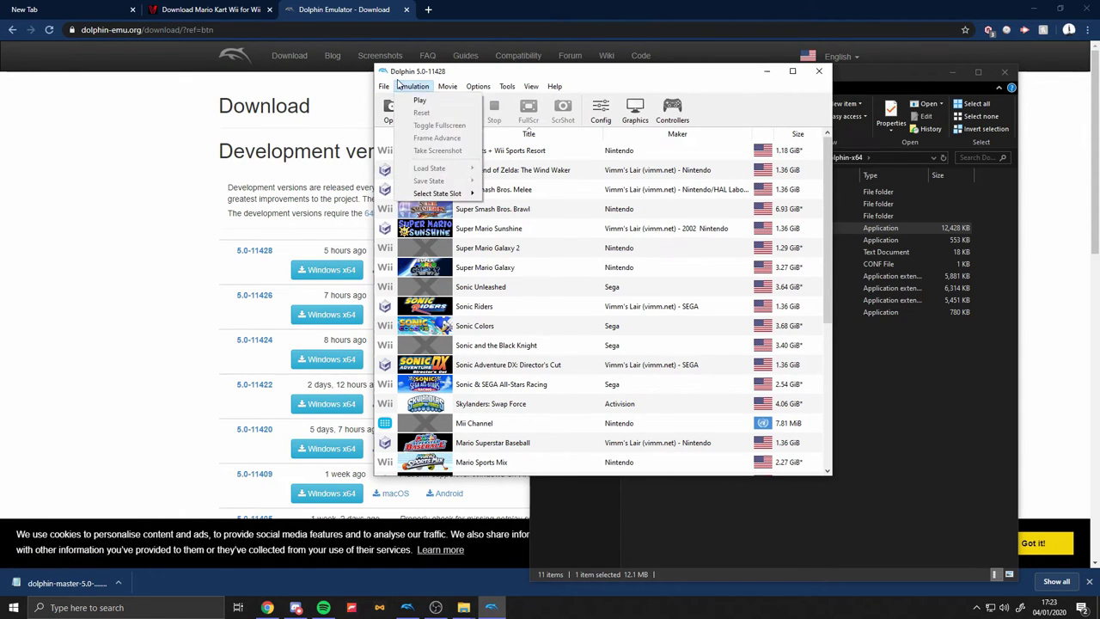
pyautogui.click(421, 86)
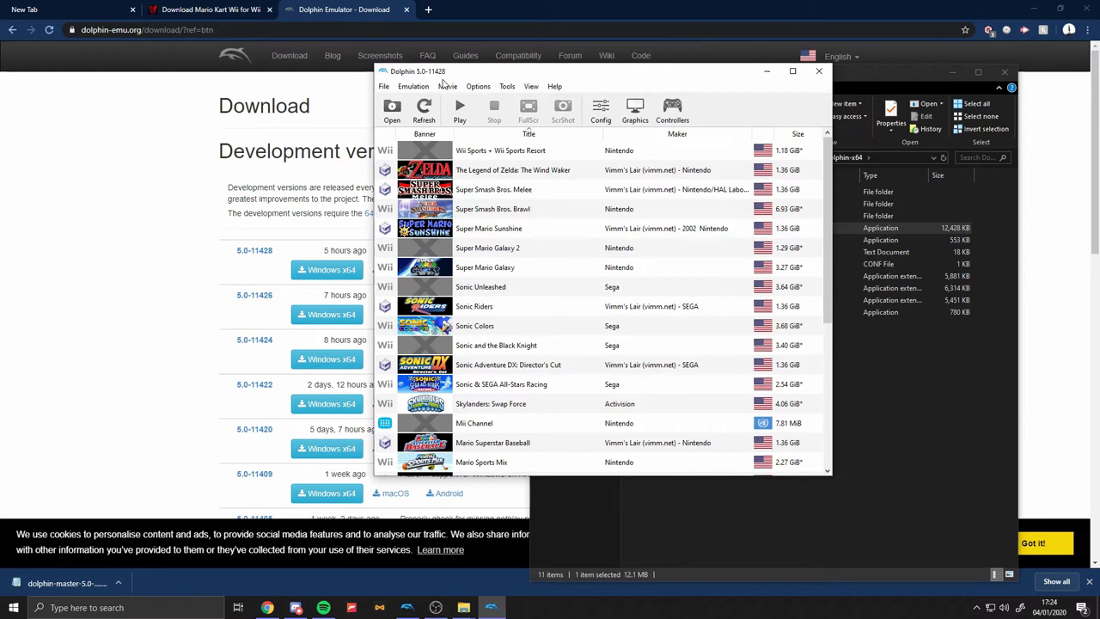
# Open Dolphin's configuration, look through the interface and audio settings, and show the game folder path settings
pyautogui.click(481, 88)
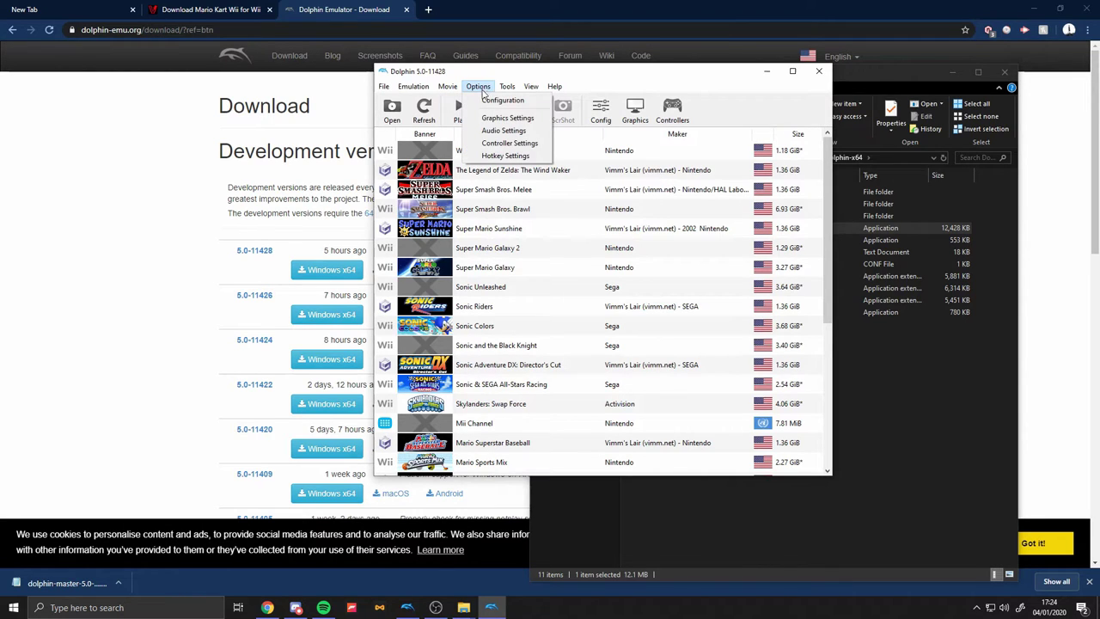
pyautogui.click(505, 102)
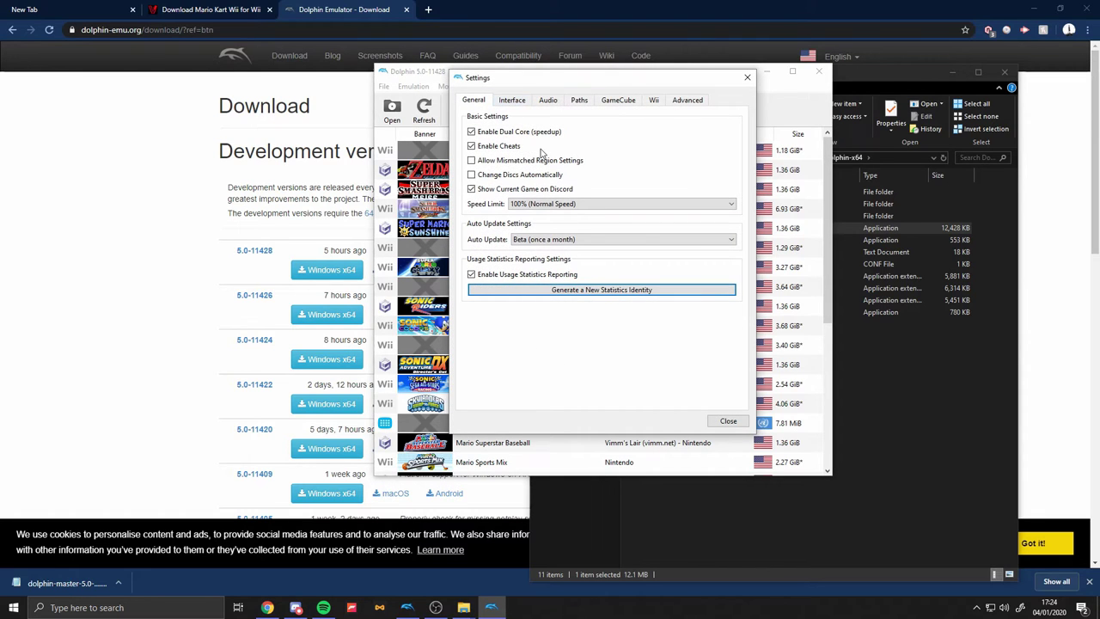
pyautogui.click(514, 103)
pyautogui.click(546, 102)
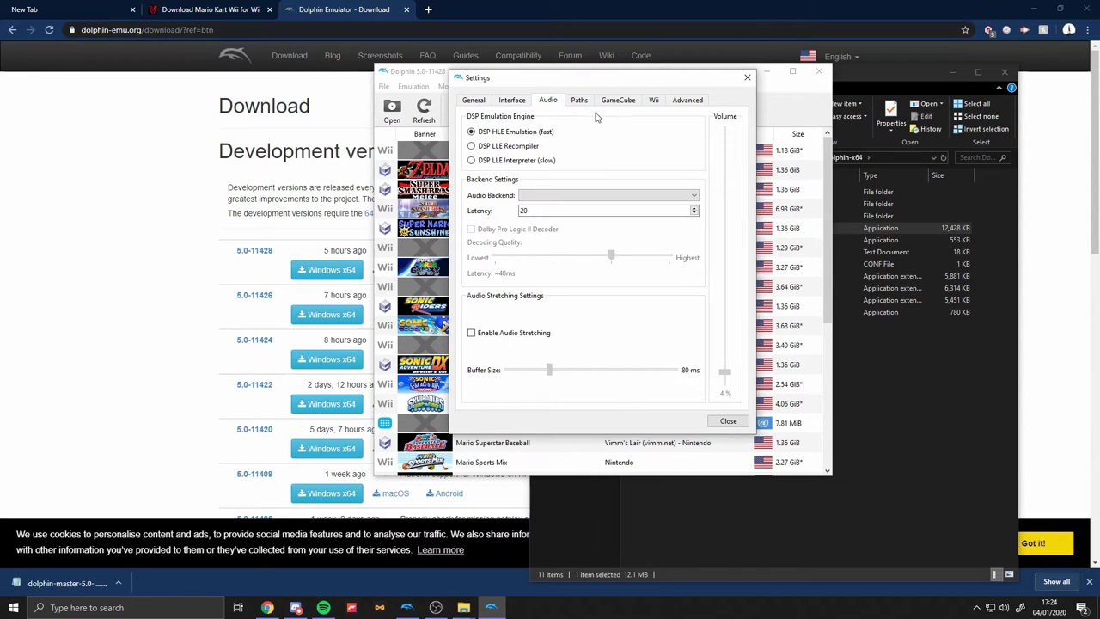
pyautogui.click(581, 101)
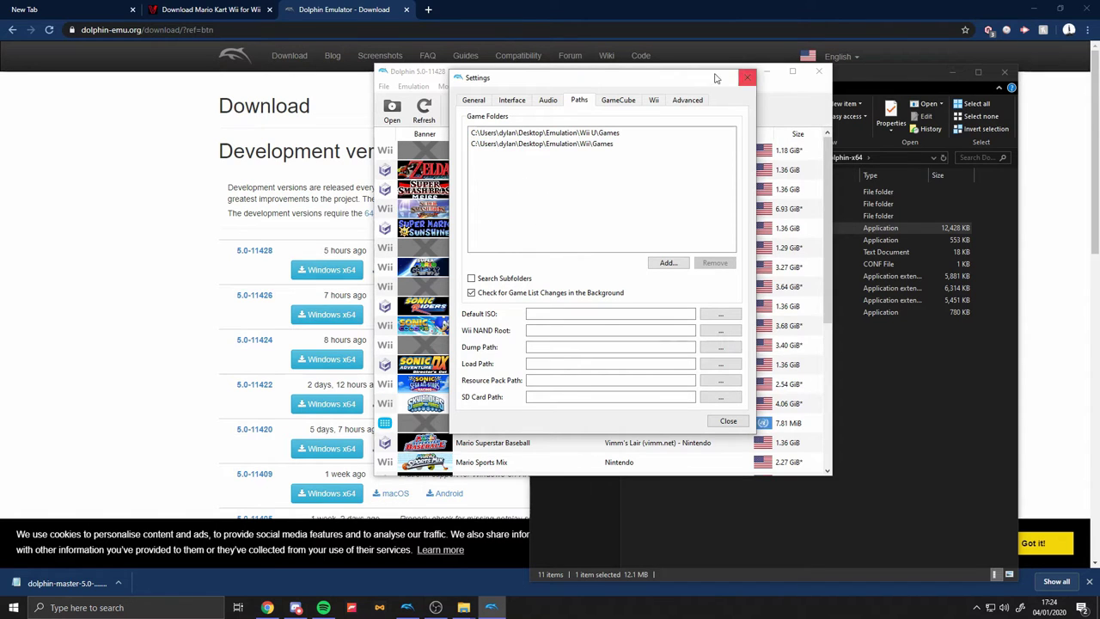
# Switch to the File Explorer window and navigate back to the Test folder inside Emulation
pyautogui.click(892, 409)
pyautogui.click(541, 159)
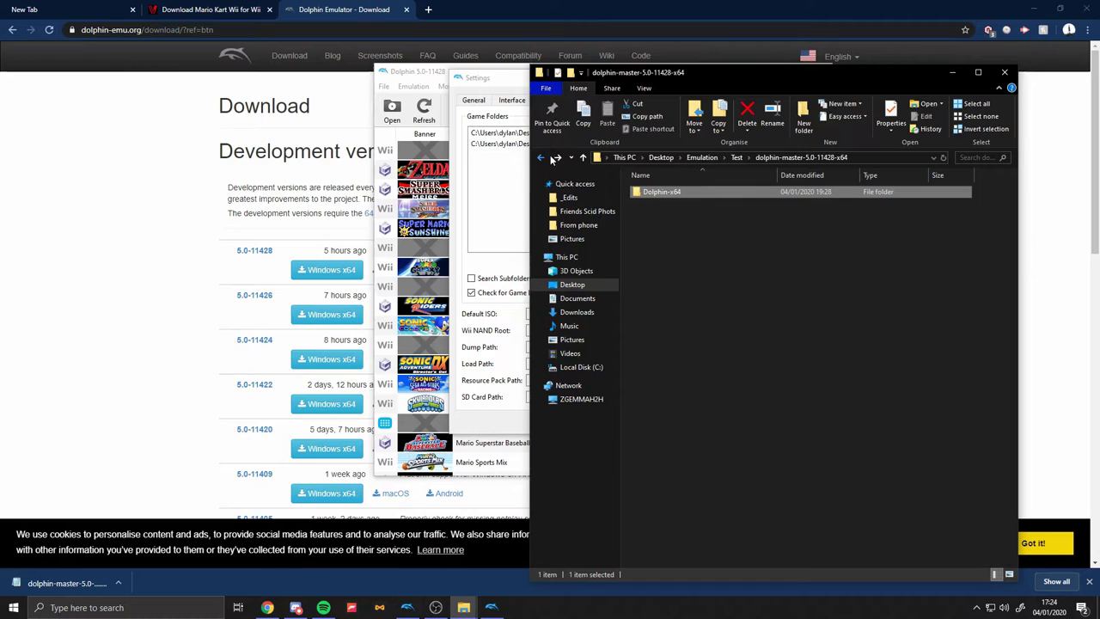
pyautogui.click(542, 160)
pyautogui.click(544, 161)
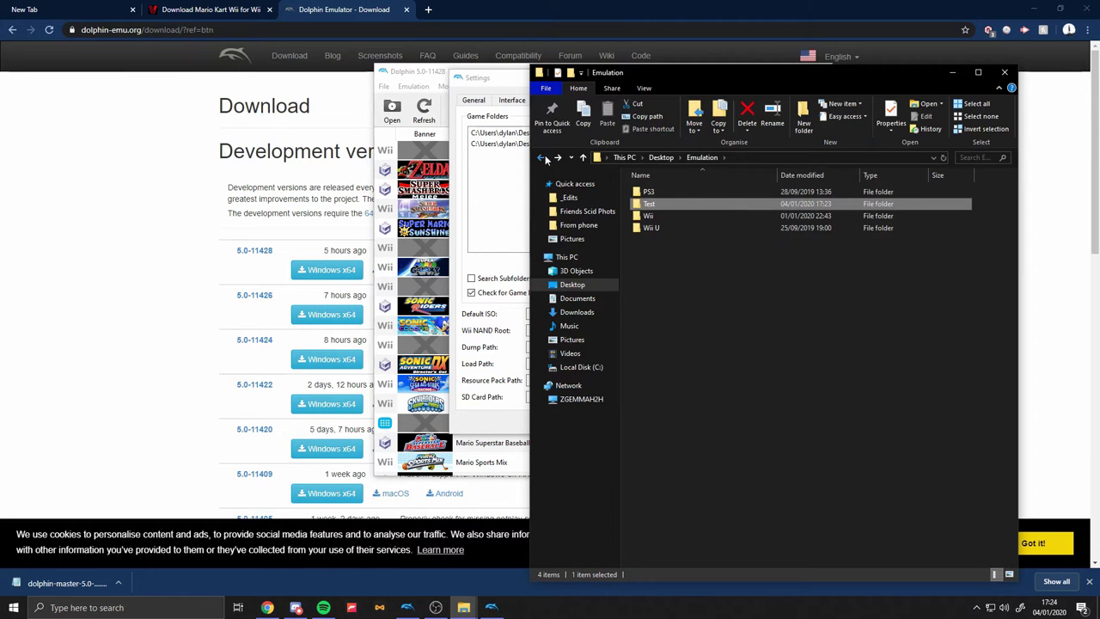
pyautogui.doubleClick(707, 205)
# Create a new folder named Games in the Test folder and open it
pyautogui.rightClick(731, 277)
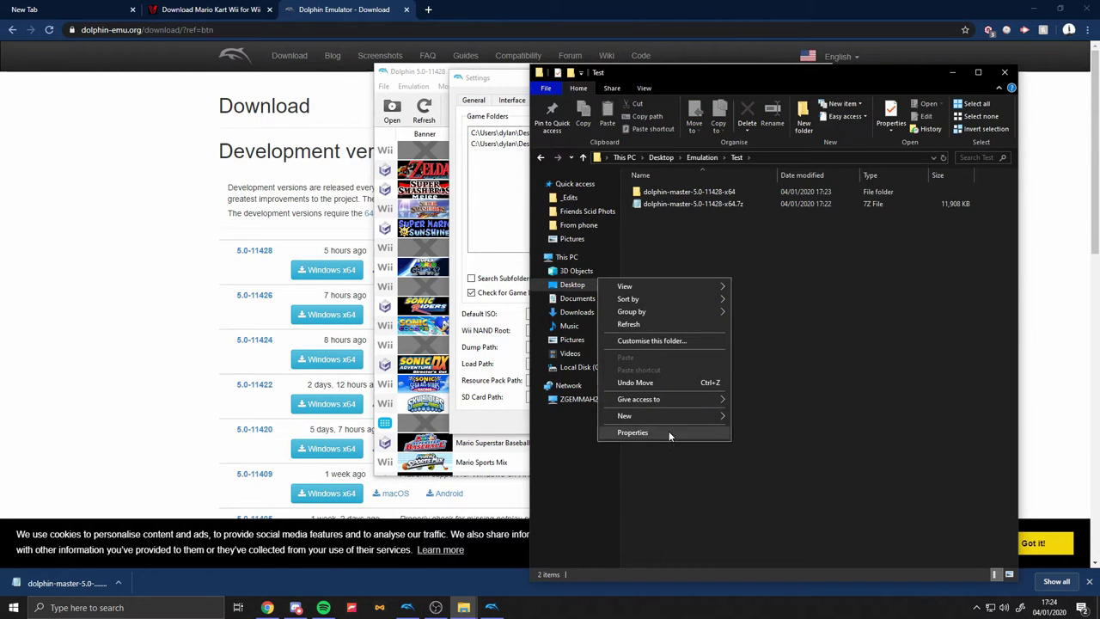
pyautogui.moveTo(668, 421)
pyautogui.click(783, 416)
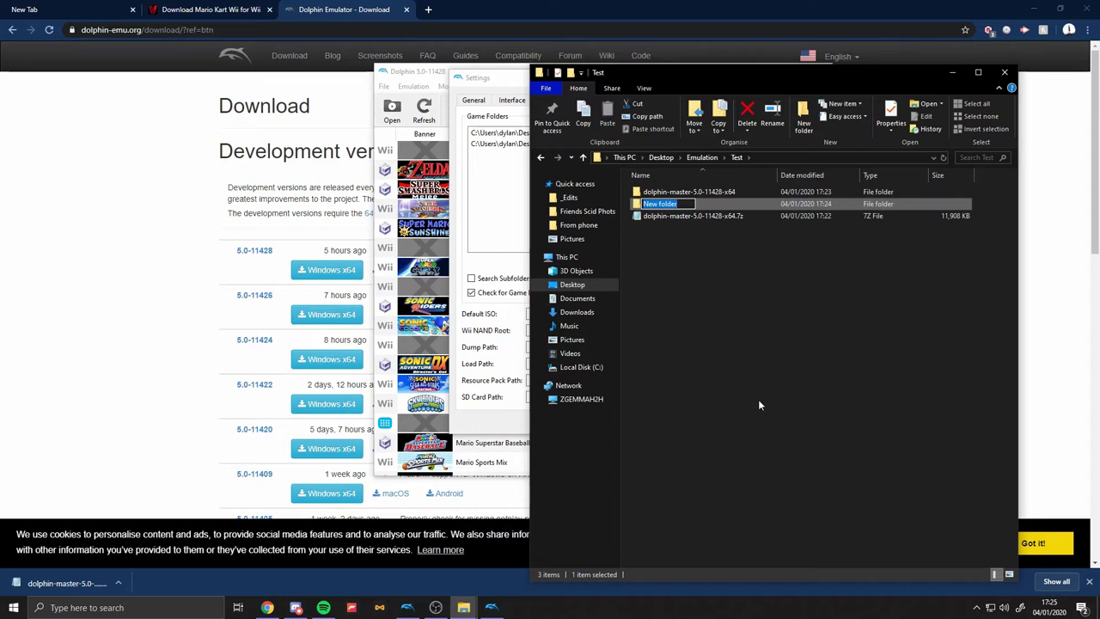
pyautogui.write('1')
pyautogui.write('ames')
pyautogui.click(741, 397)
pyautogui.doubleClick(693, 204)
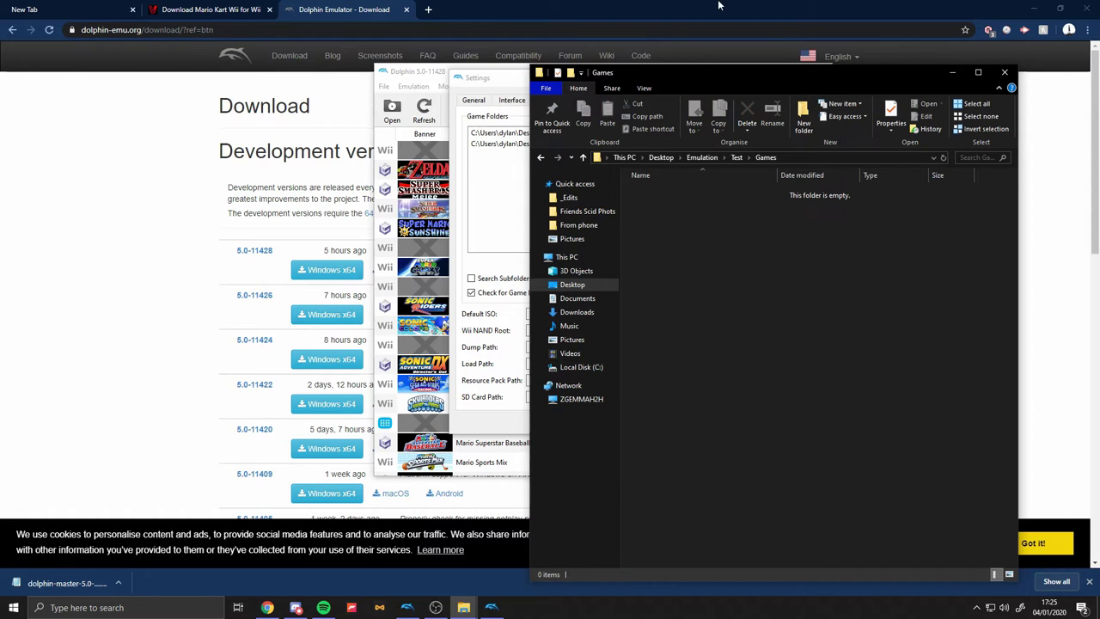
pyautogui.moveTo(684, 72); pyautogui.dragTo(726, 92)
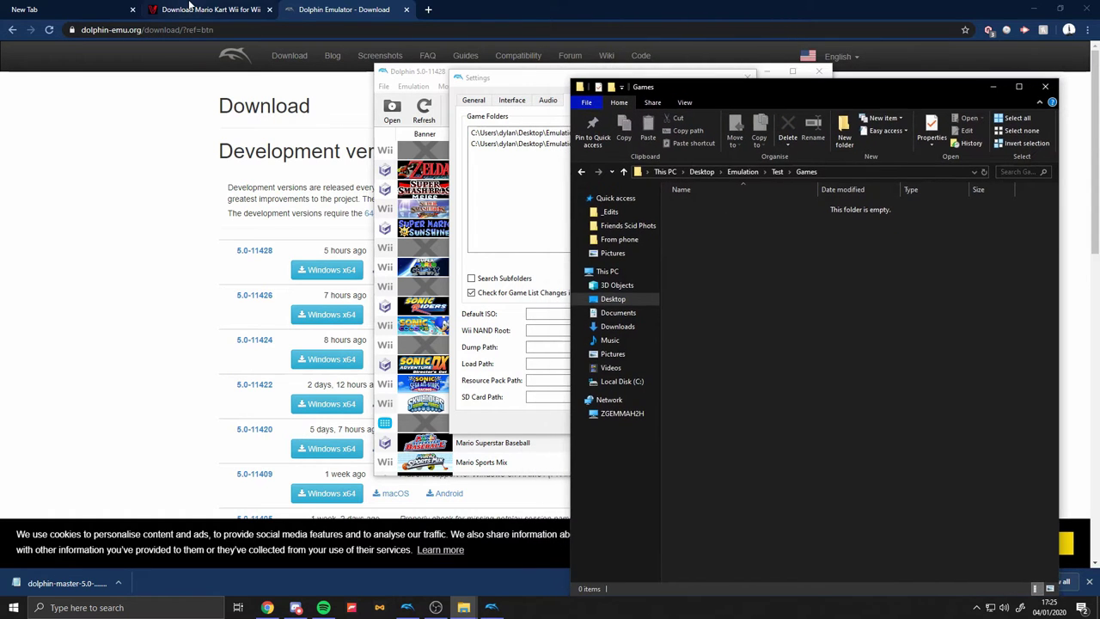
# Switch to the browser's Vimm's Lair page, view the Wii Vault and open the Mario Kart Wii download page
pyautogui.click(193, 9)
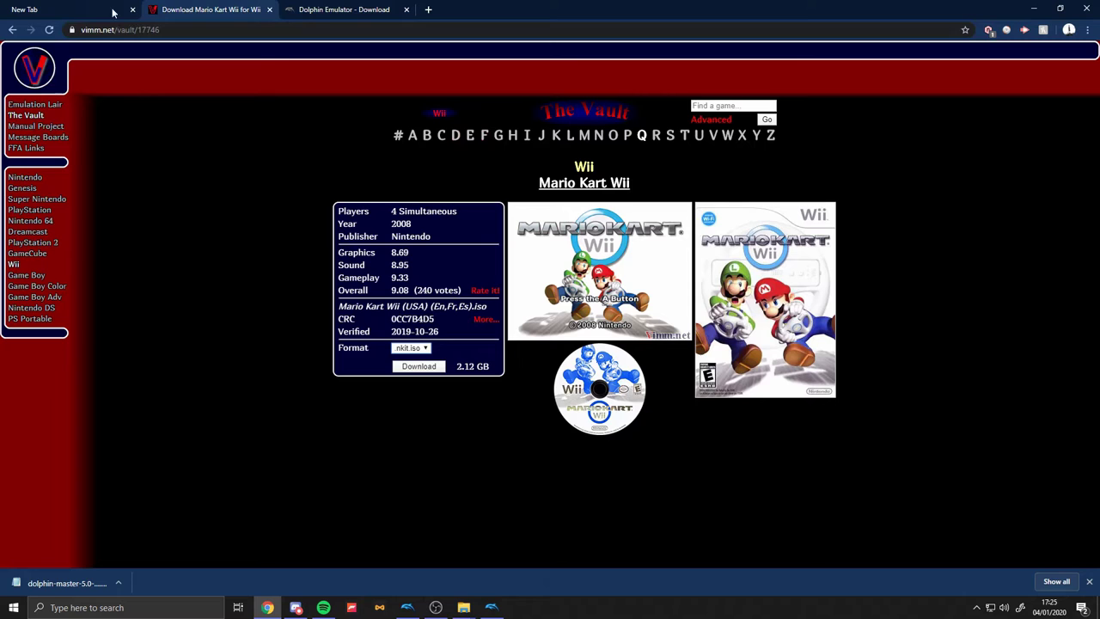
pyautogui.click(12, 29)
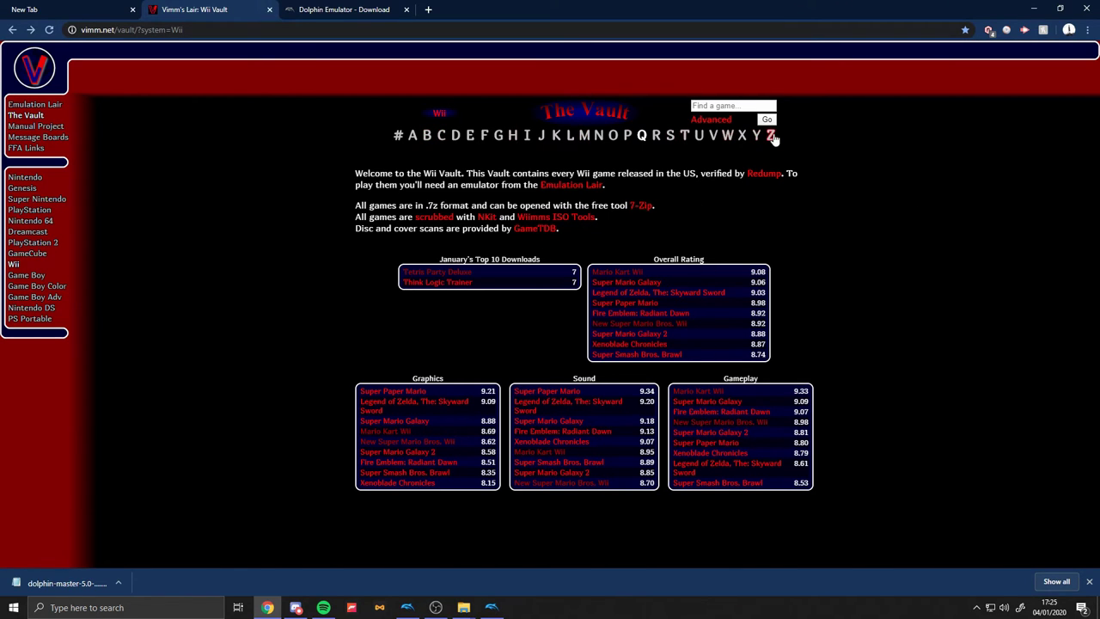
pyautogui.click(632, 274)
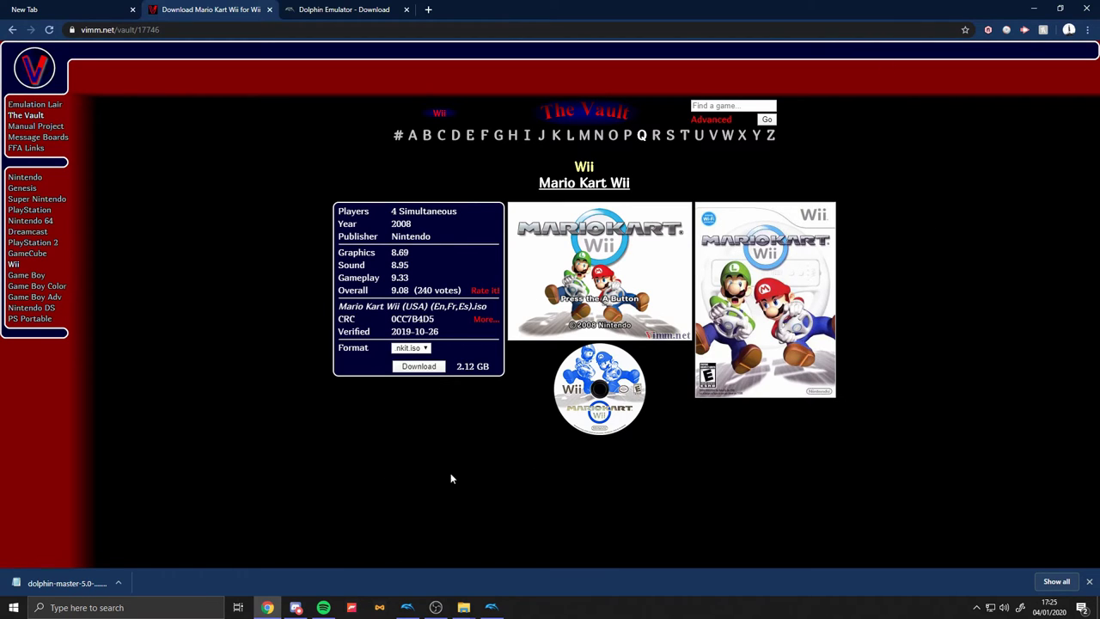
pyautogui.click(1090, 582)
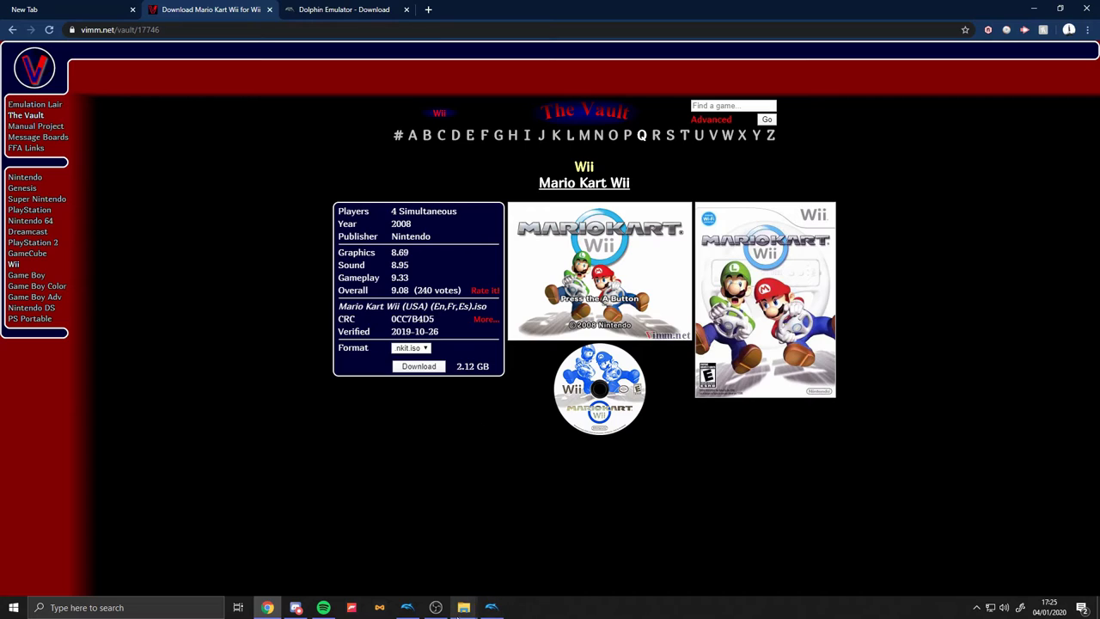
# Switch to the Downloads window in File Explorer and browse to the Games folder under Desktop\Emulation\Wii
pyautogui.moveTo(463, 608)
pyautogui.click(489, 552)
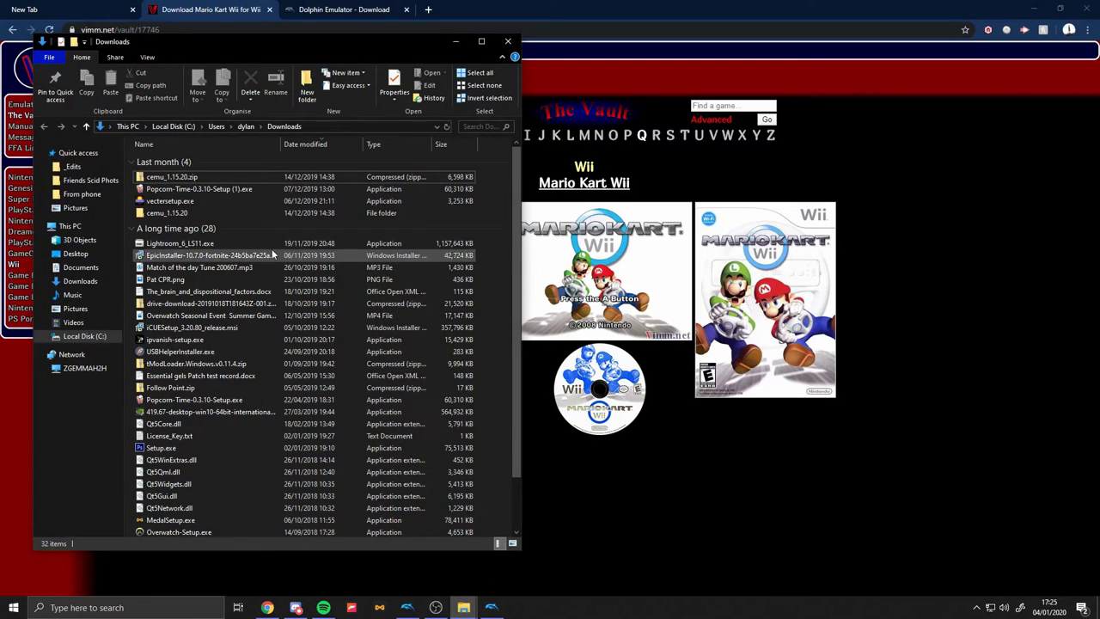
pyautogui.moveTo(193, 38); pyautogui.dragTo(332, 59)
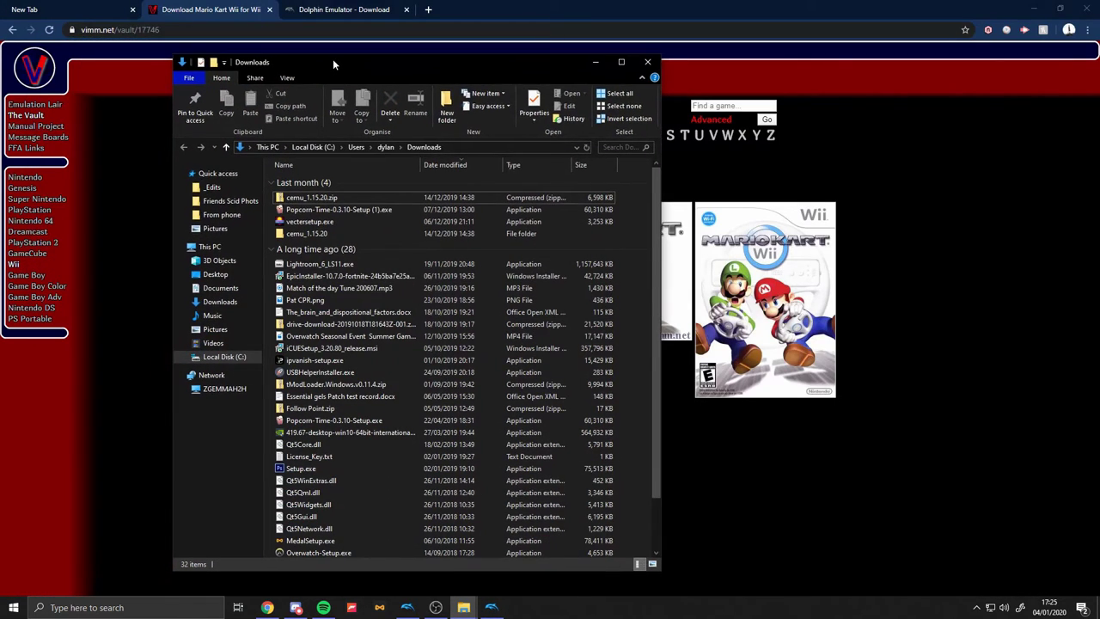
pyautogui.click(222, 288)
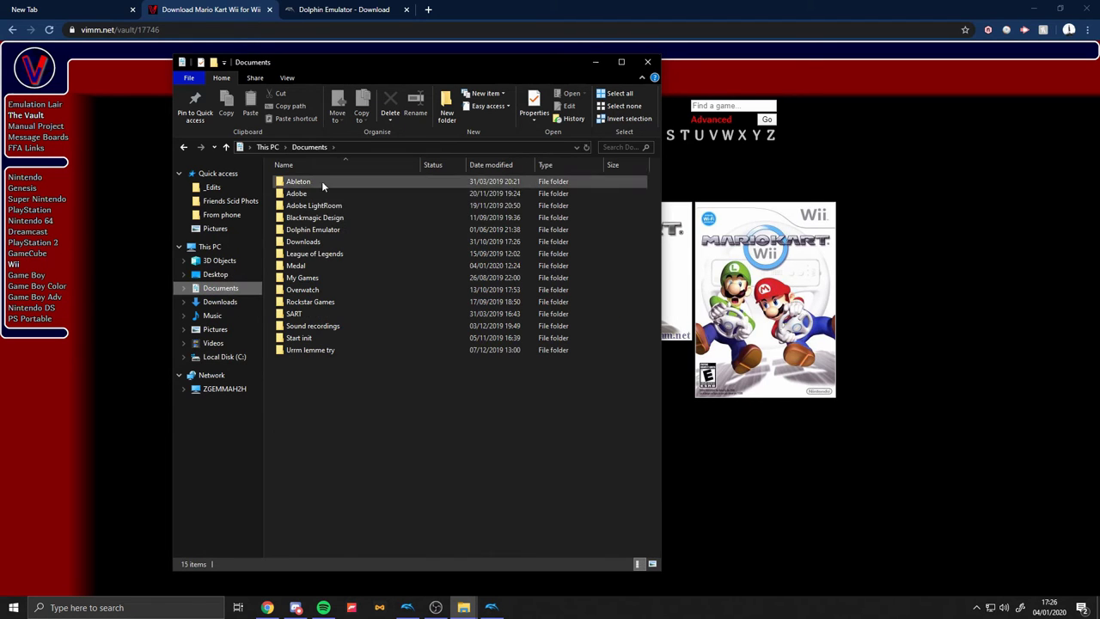
pyautogui.click(219, 260)
pyautogui.click(215, 274)
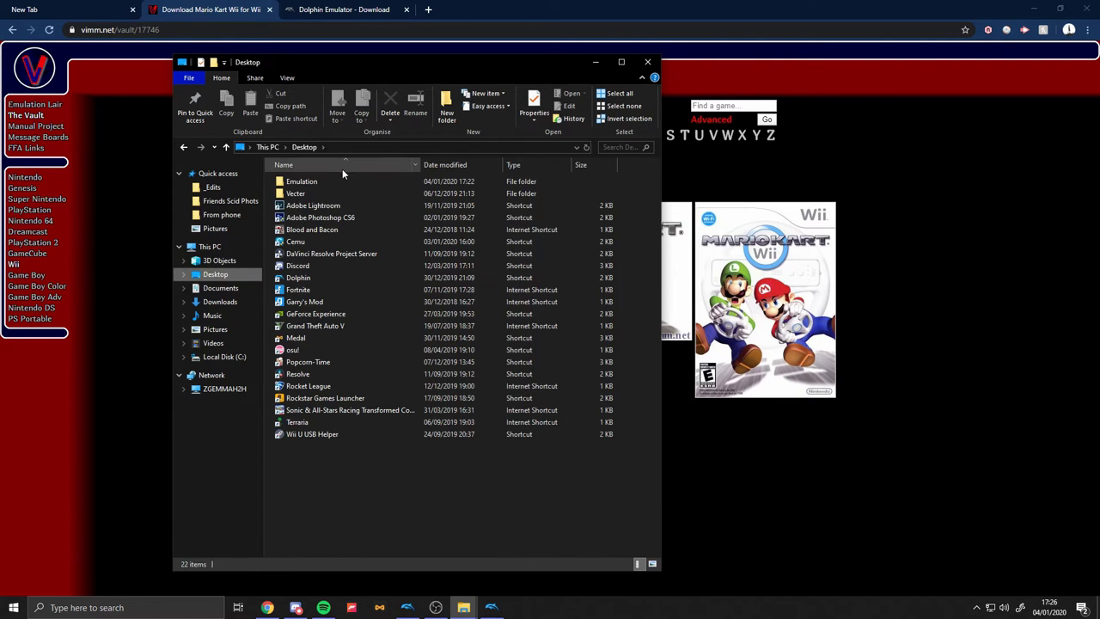
pyautogui.doubleClick(341, 181)
pyautogui.doubleClick(306, 207)
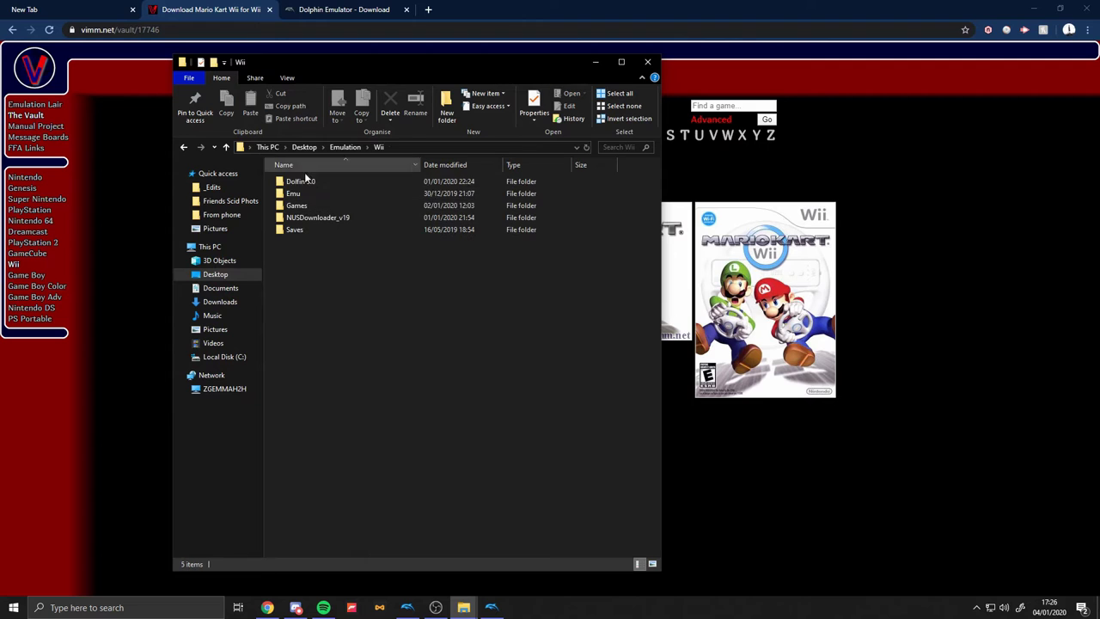
pyautogui.doubleClick(297, 206)
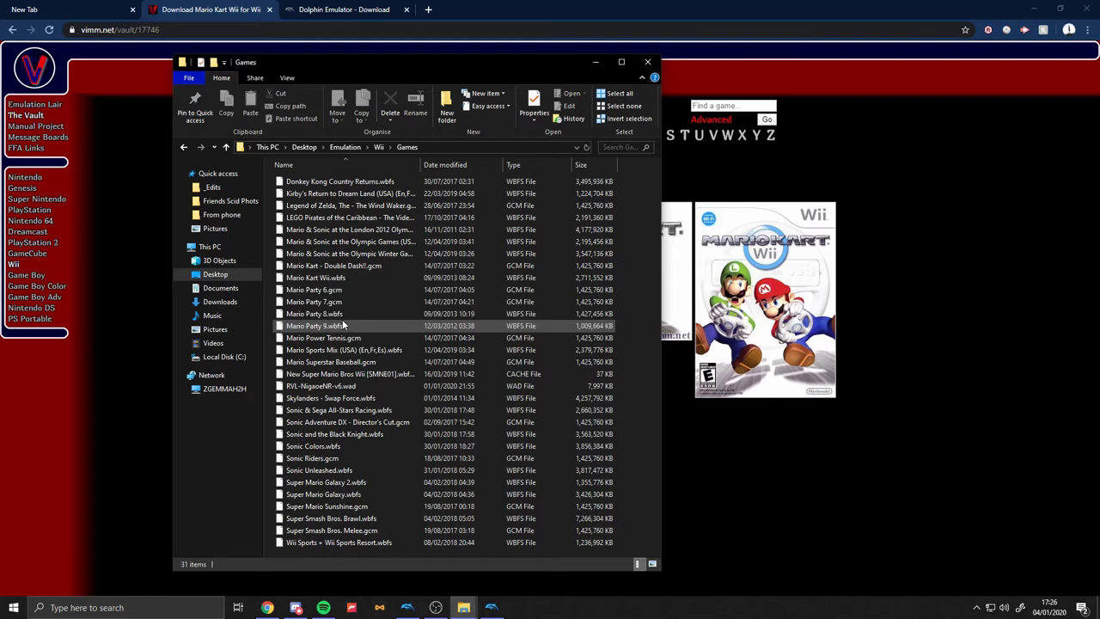
# Try to copy Mario Kart Wii.wbfs from Wii\Games into the Games folder inside Test, and cancel the transfer
pyautogui.click(350, 280)
pyautogui.rightClick(345, 276)
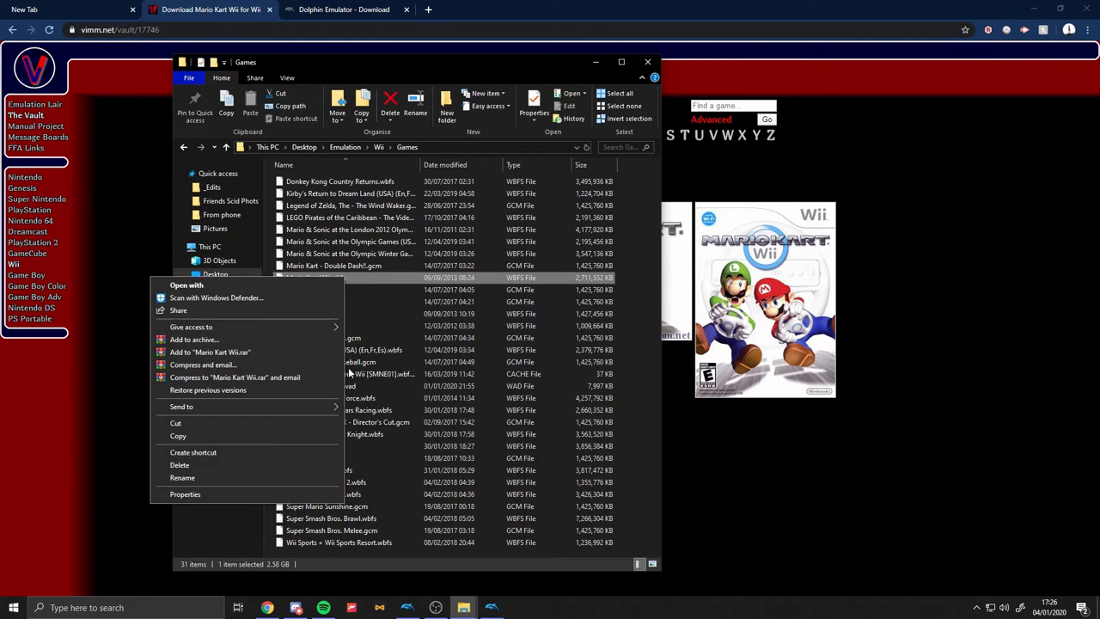
pyautogui.click(179, 436)
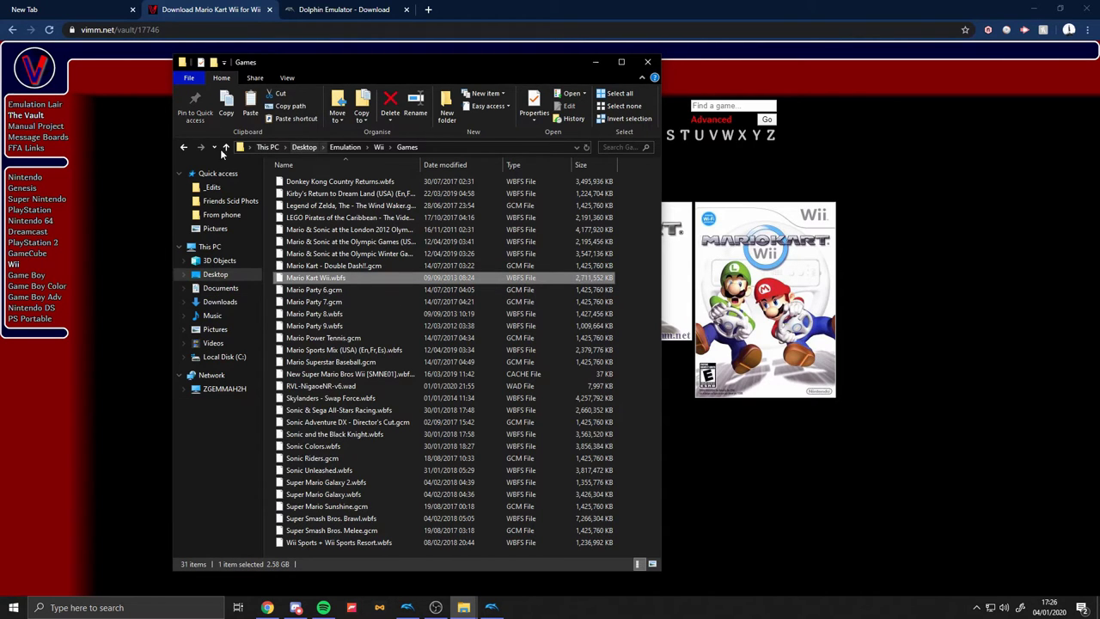
pyautogui.click(185, 149)
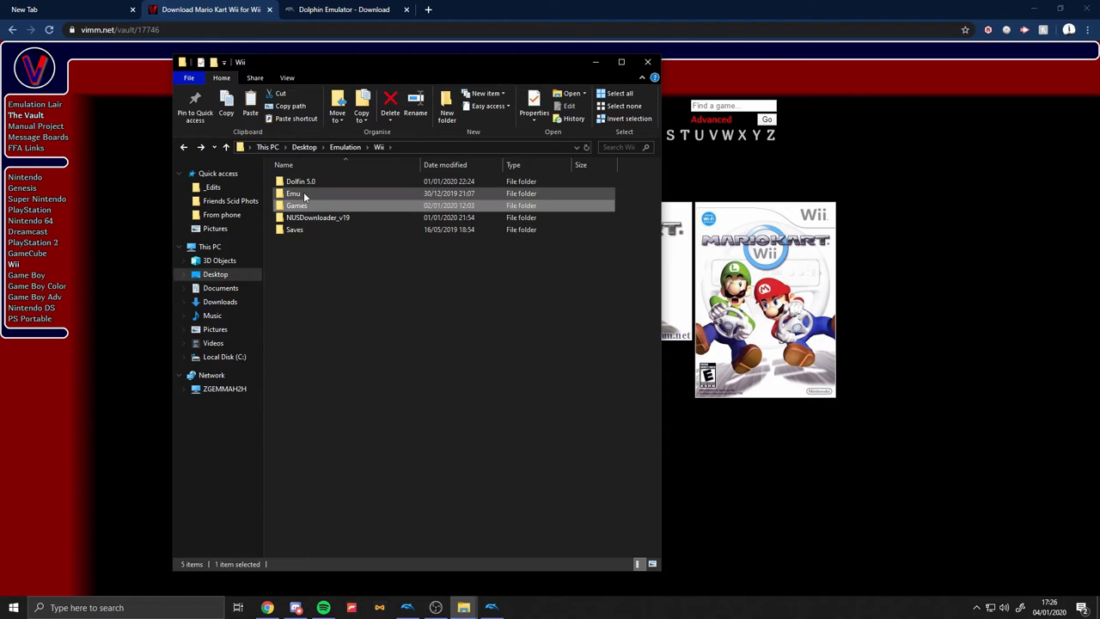
pyautogui.click(183, 148)
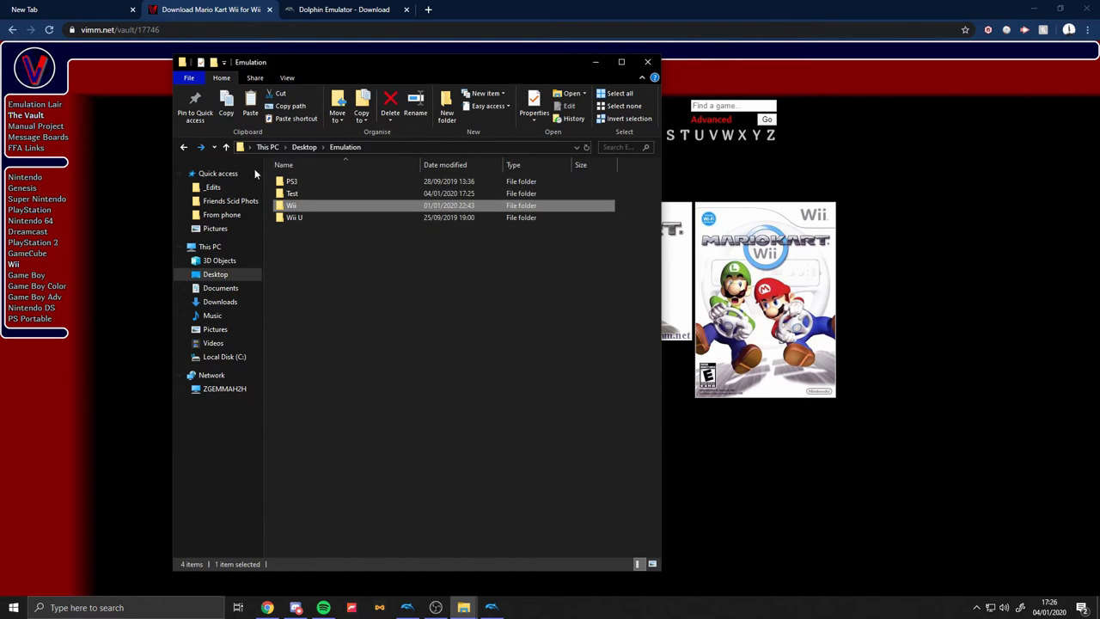
pyautogui.doubleClick(316, 196)
pyautogui.doubleClick(316, 197)
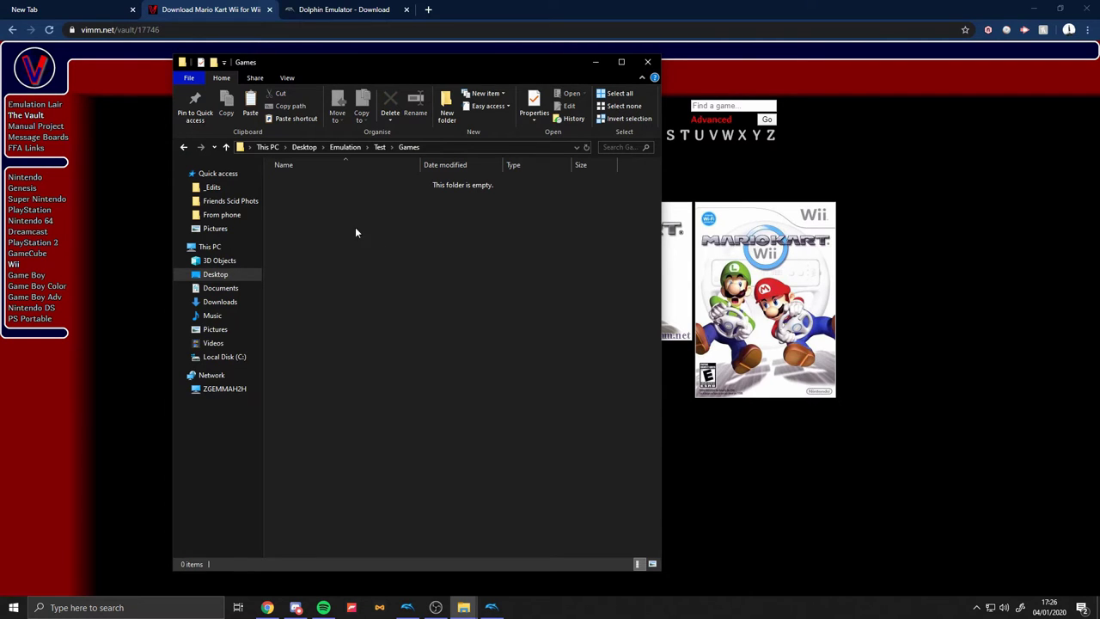
pyautogui.hotkey('ctrl', 'v')
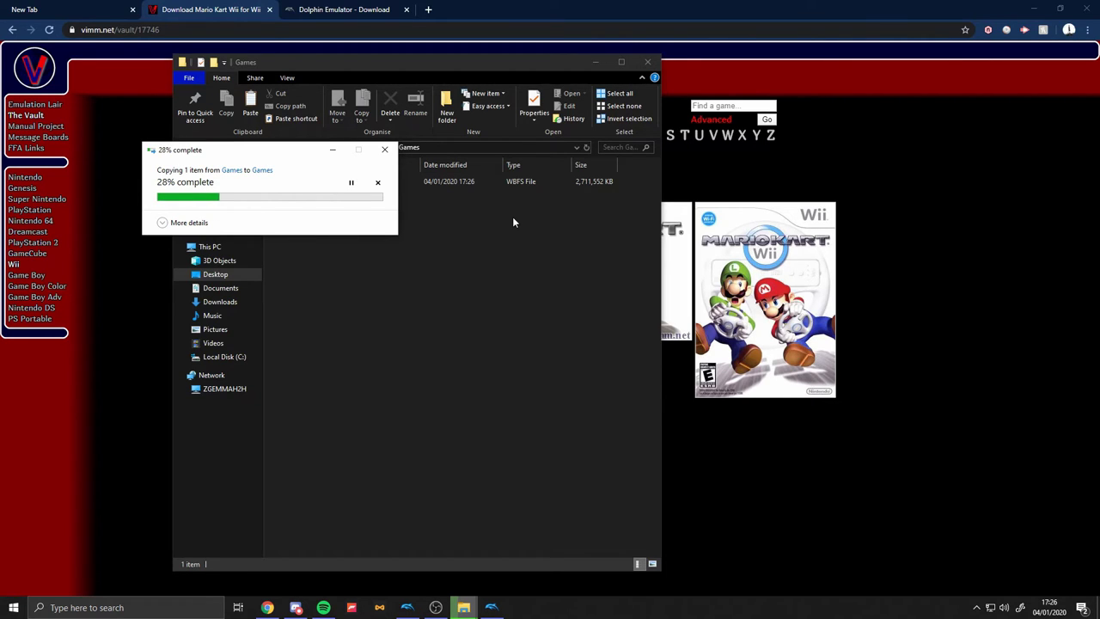
pyautogui.click(384, 150)
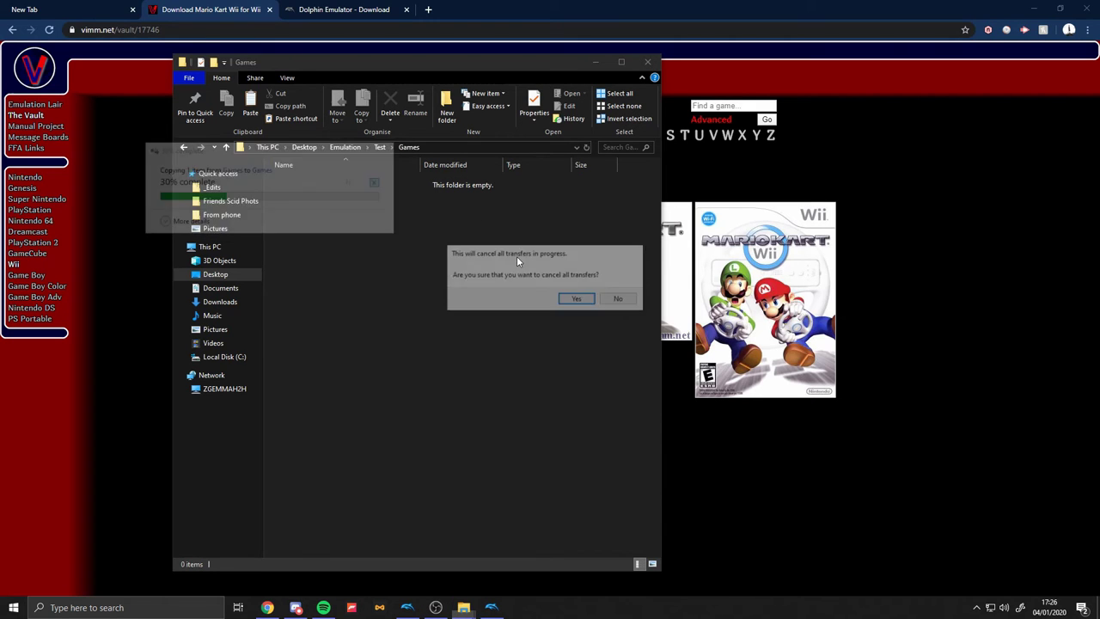
pyautogui.click(583, 300)
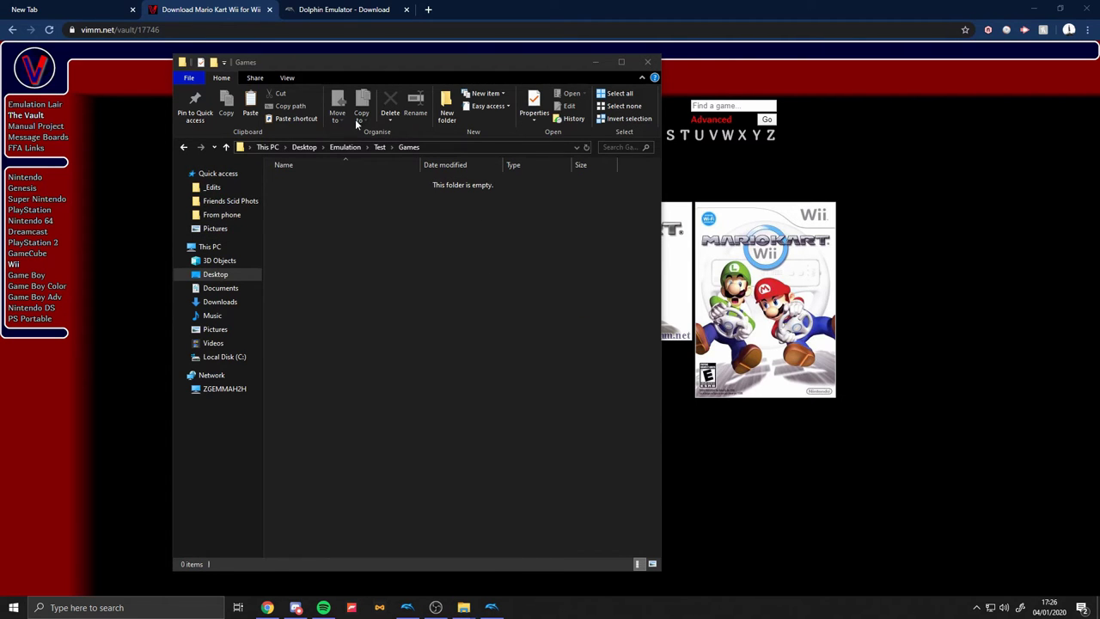
# Switch to Dolphin's settings, add the Desktop\Emulation\Test\Games folder to the game folders and close the settings
pyautogui.moveTo(532, 62); pyautogui.dragTo(531, 113)
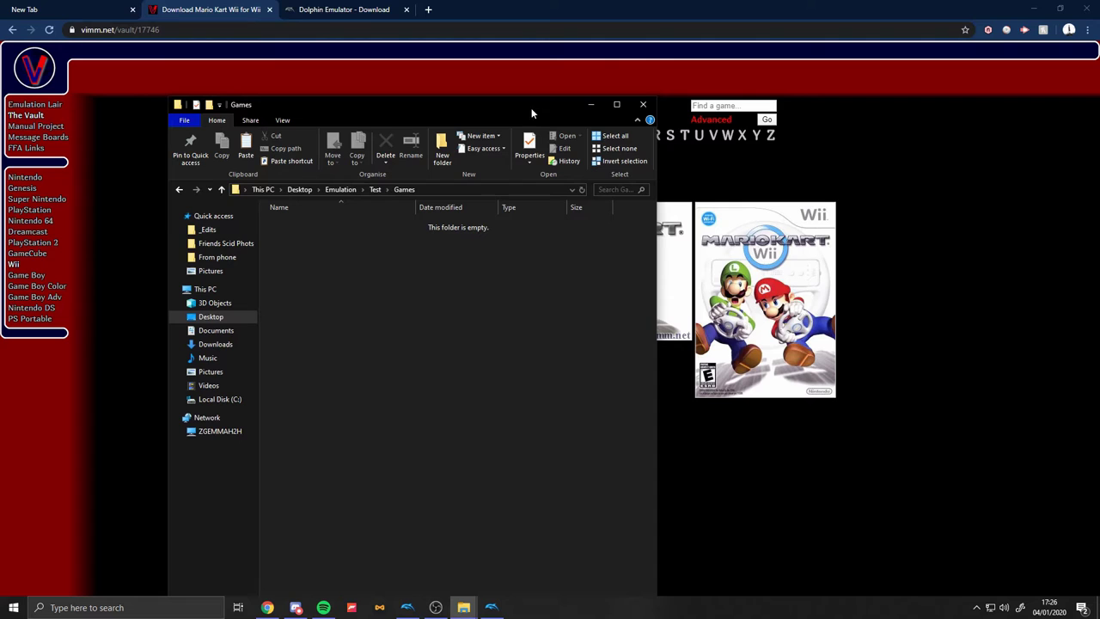
pyautogui.click(492, 607)
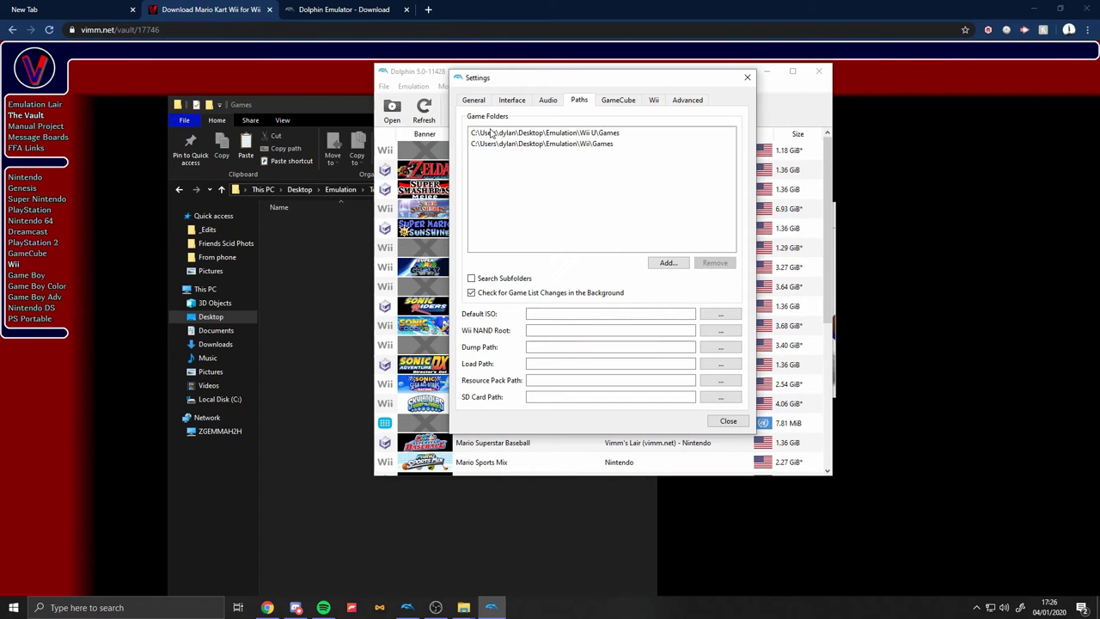
pyautogui.click(670, 263)
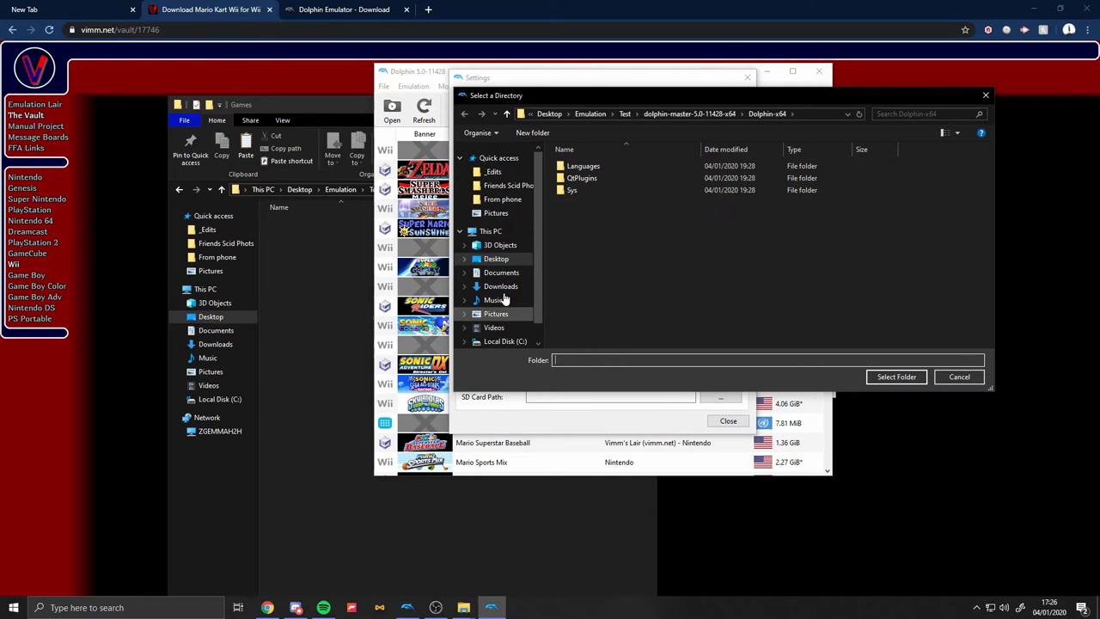
pyautogui.click(496, 258)
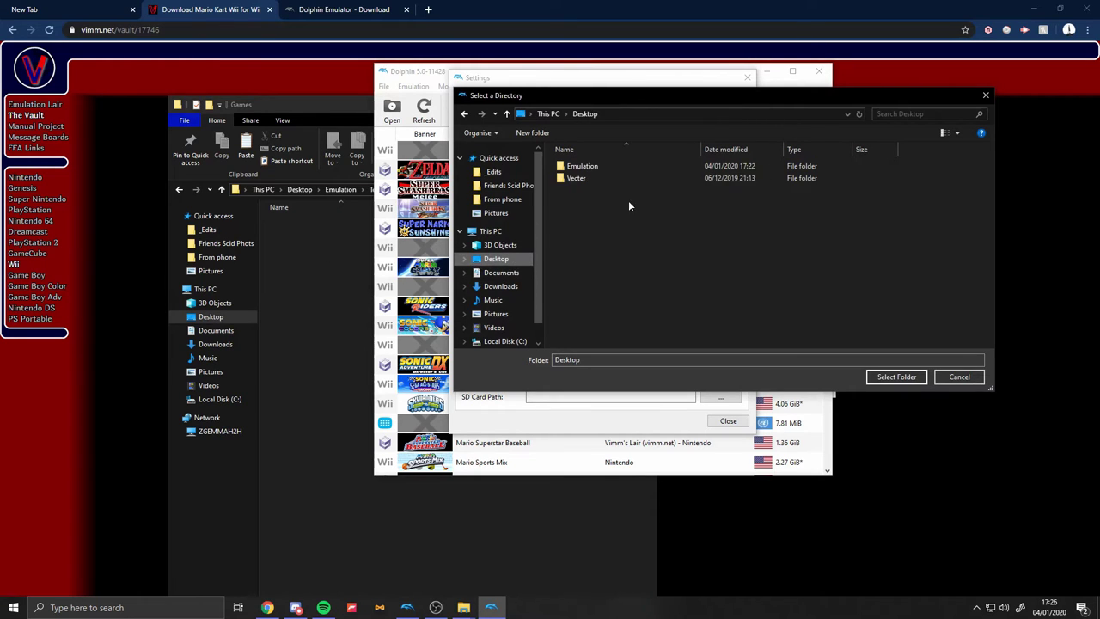
pyautogui.doubleClick(586, 170)
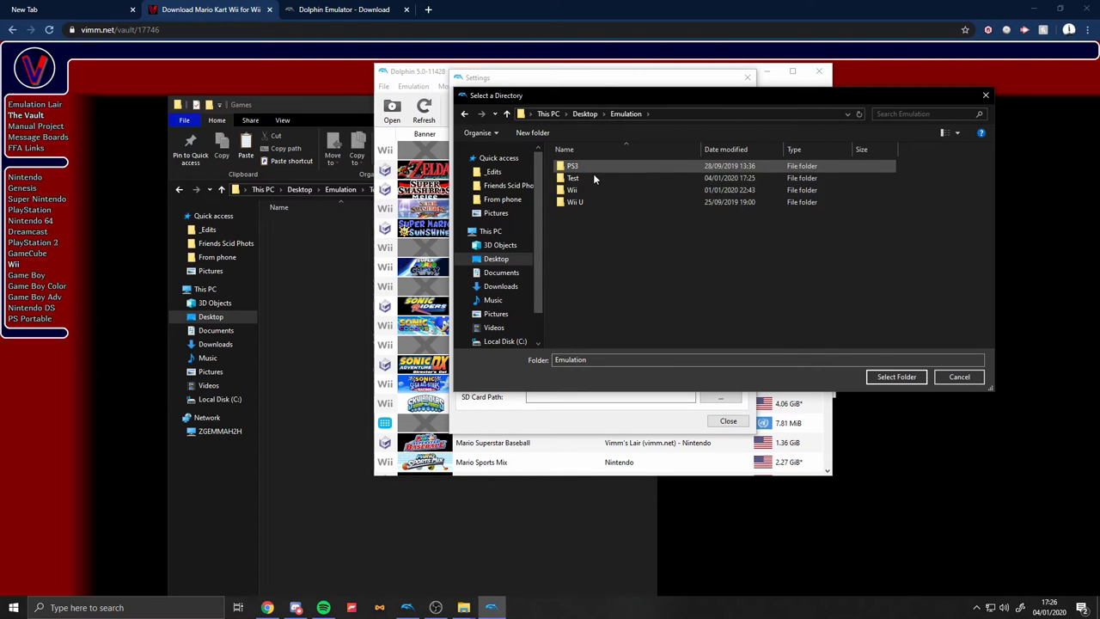
pyautogui.doubleClick(593, 177)
pyautogui.click(594, 179)
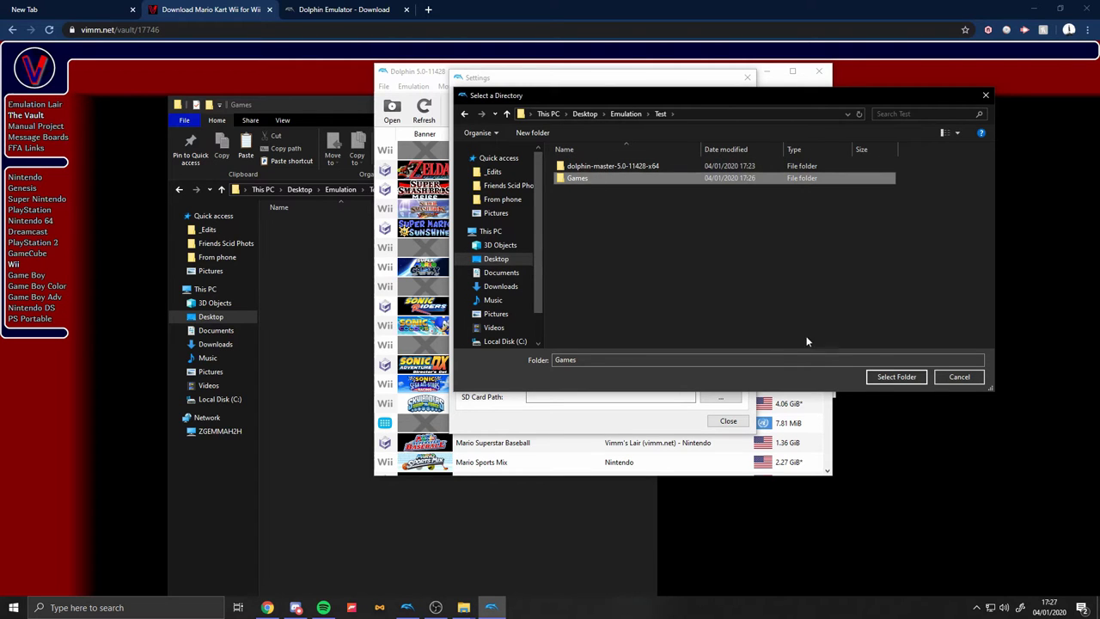
pyautogui.click(898, 376)
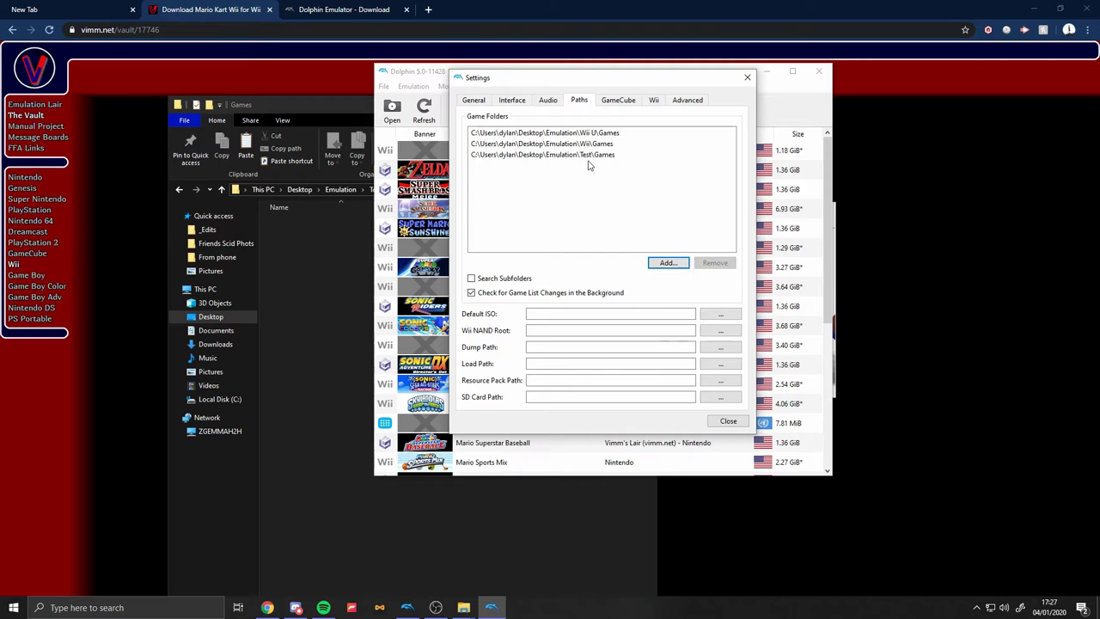
pyautogui.click(747, 77)
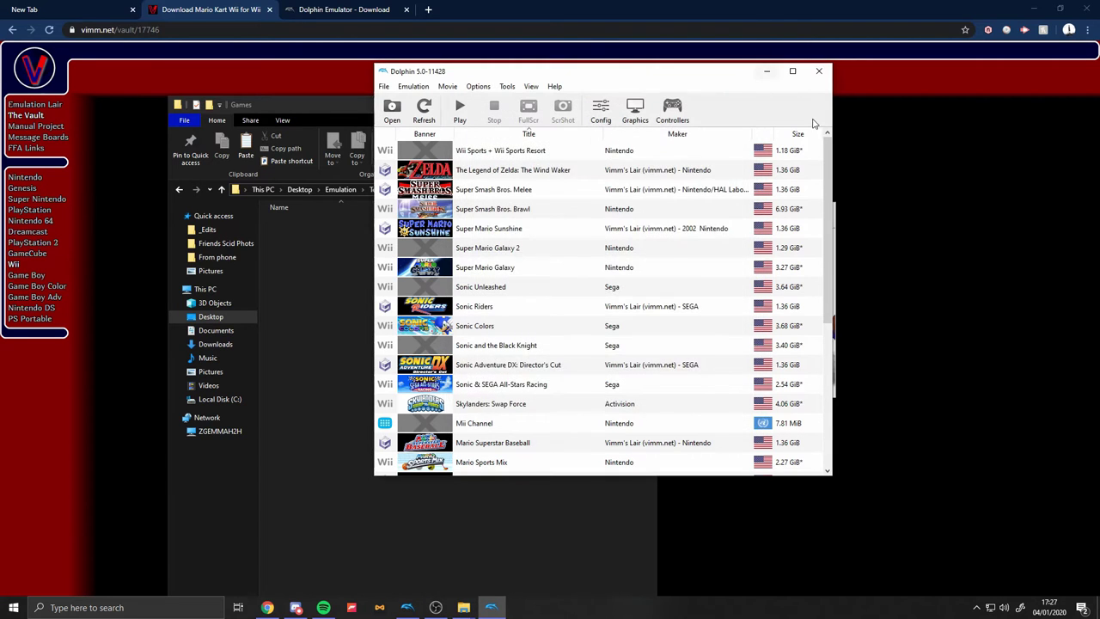
# Reverse the title sort order of the game list and select Mario Kart Wii
pyautogui.scroll(-4, 579, 185)
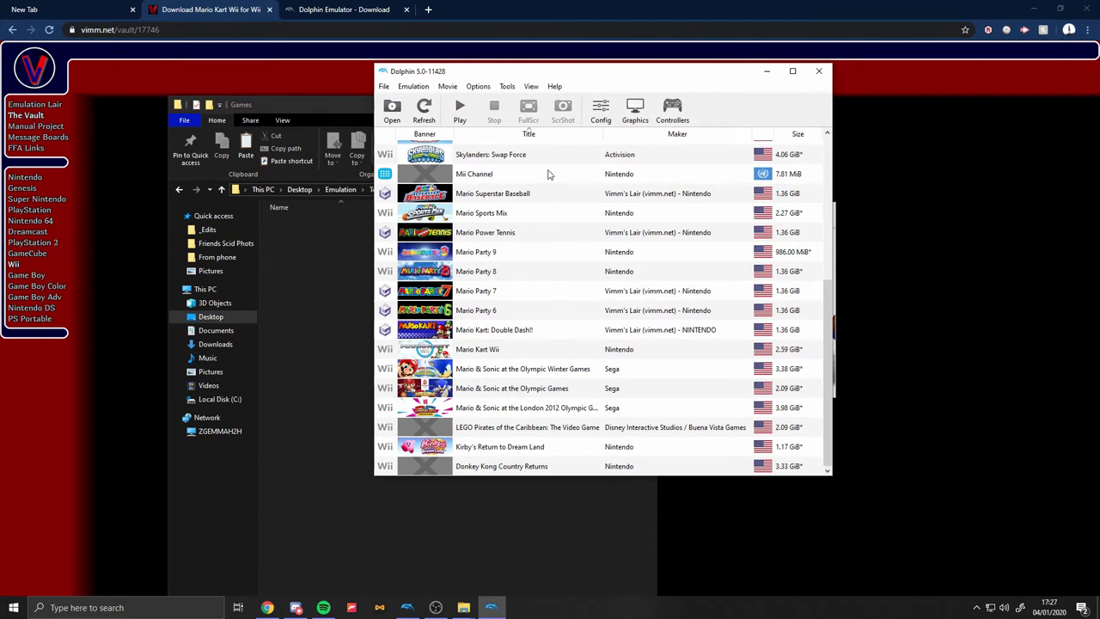
pyautogui.click(527, 136)
pyautogui.scroll(4, 513, 222)
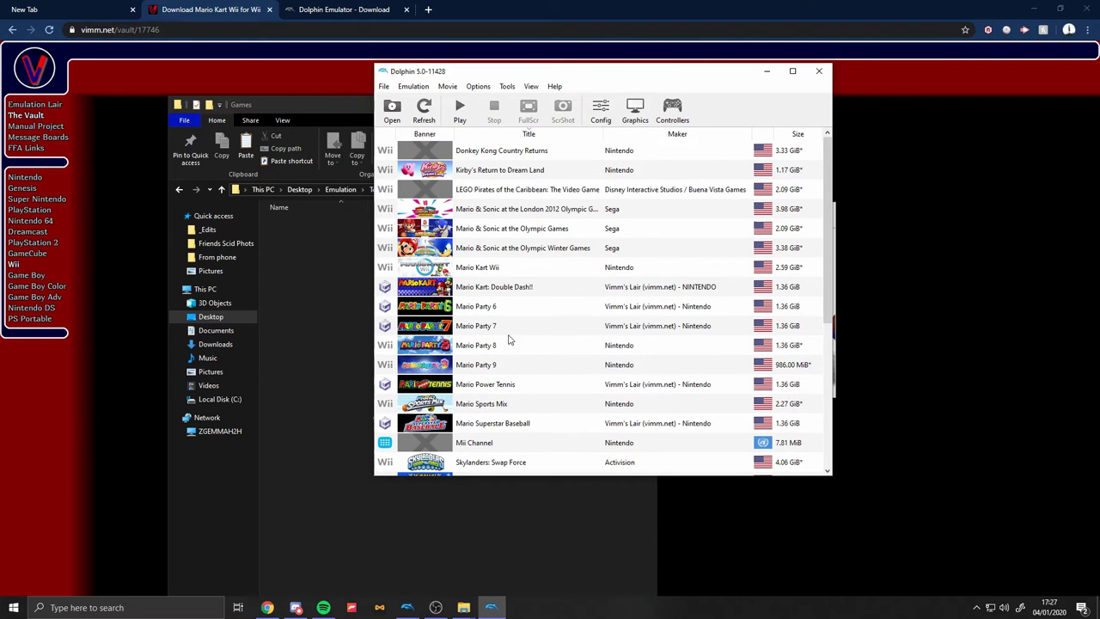
pyautogui.click(492, 266)
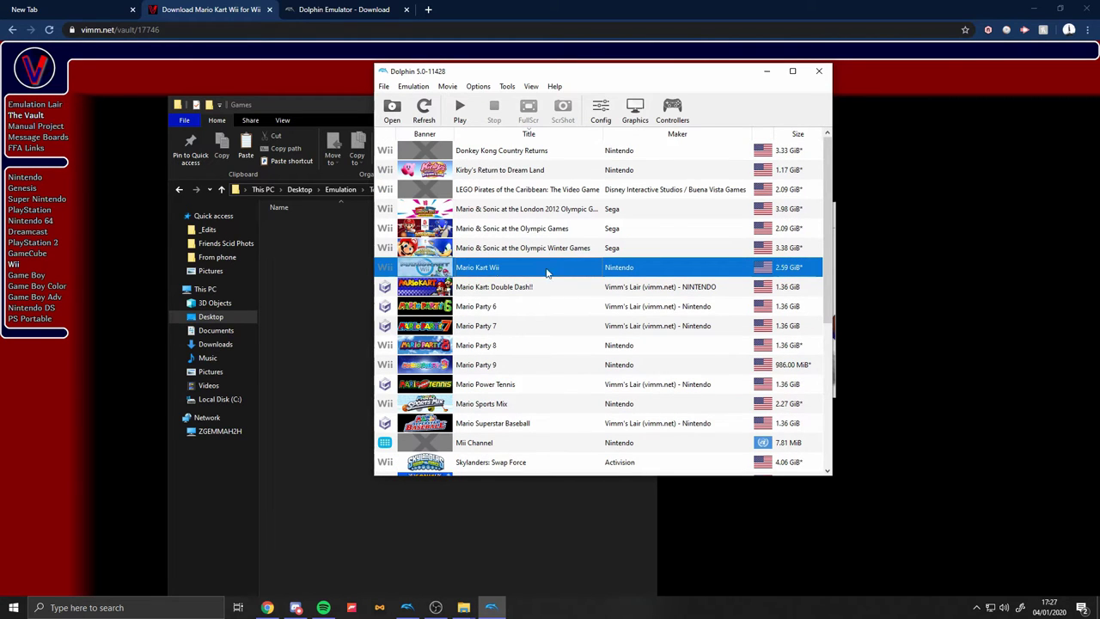
# Set GameCube controller Port 2 to Standard Controller and open its configuration
pyautogui.click(676, 123)
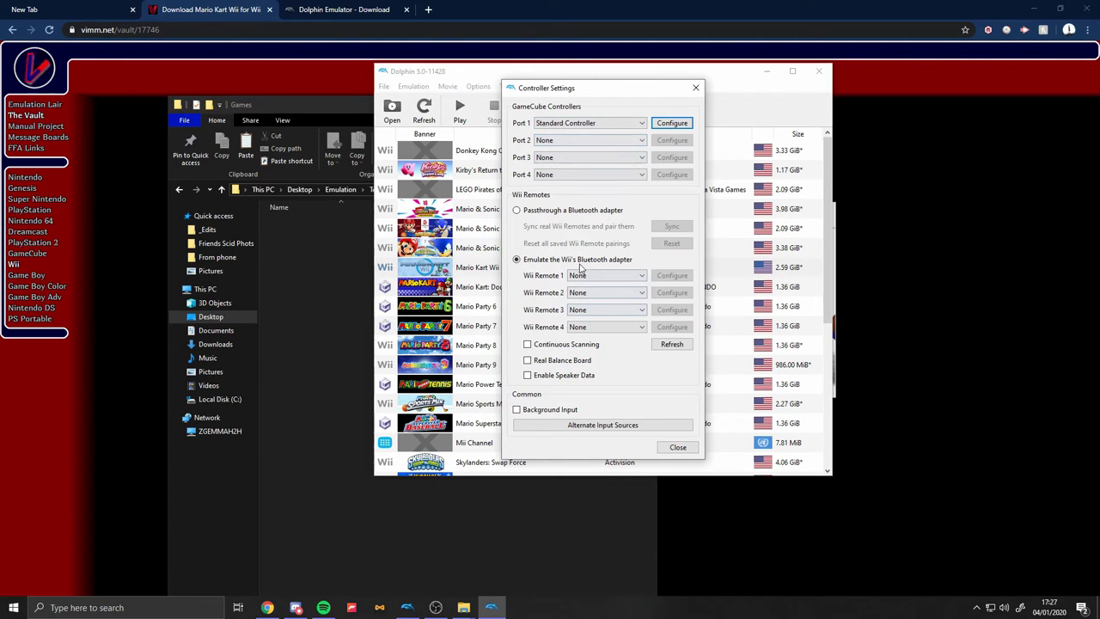
pyautogui.click(561, 141)
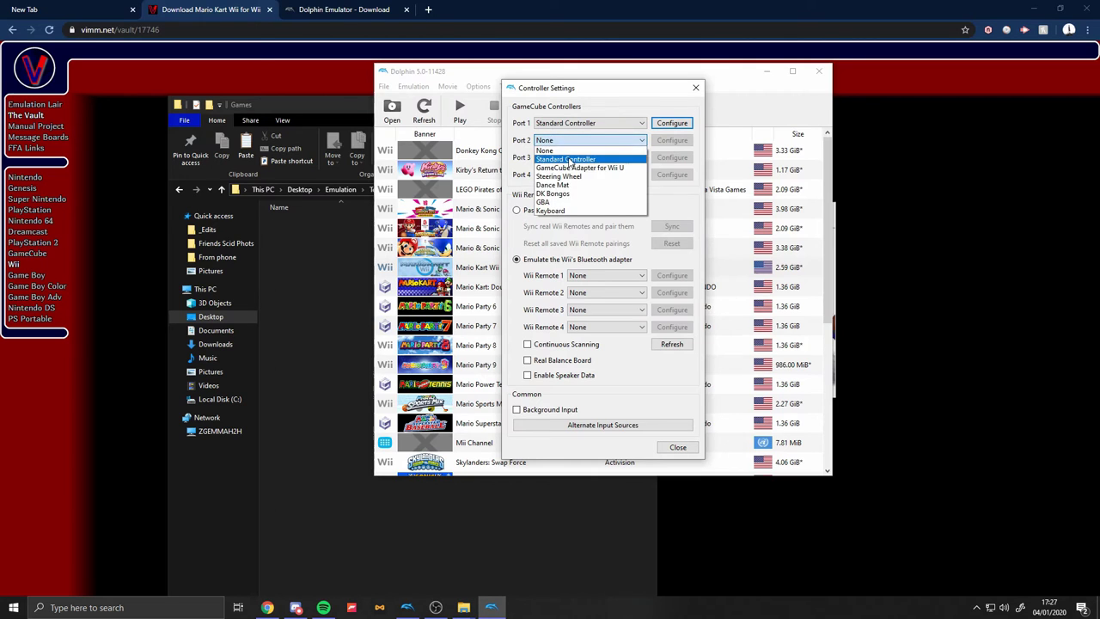
pyautogui.click(570, 160)
pyautogui.click(671, 140)
# Choose XInput/0/Gamepad as the input device for the Port 2 GameCube controller
pyautogui.click(465, 119)
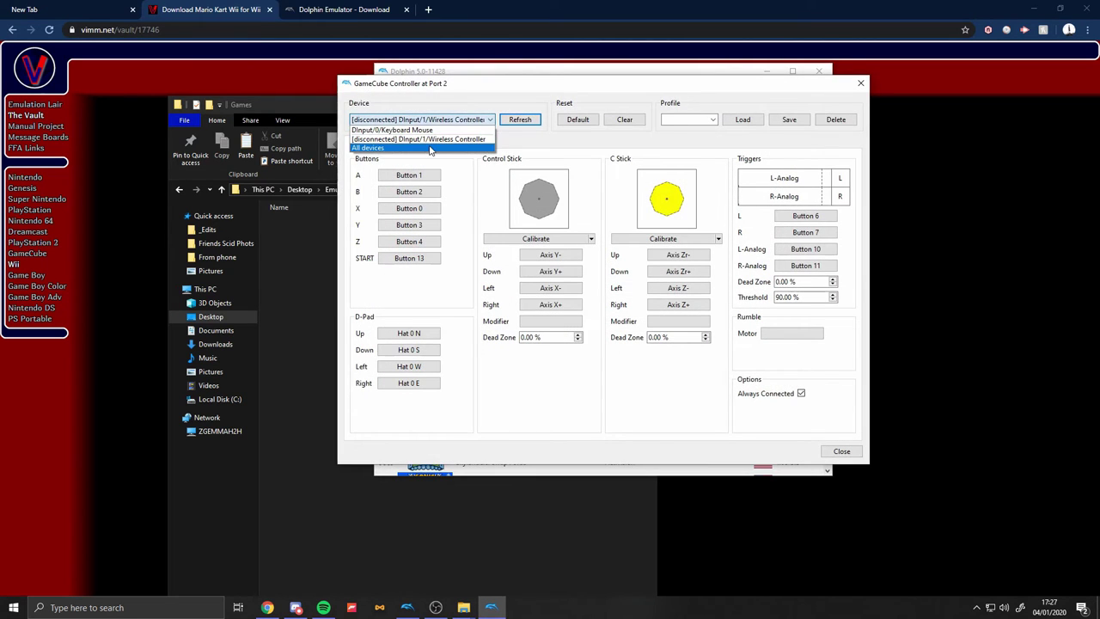
pyautogui.click(429, 149)
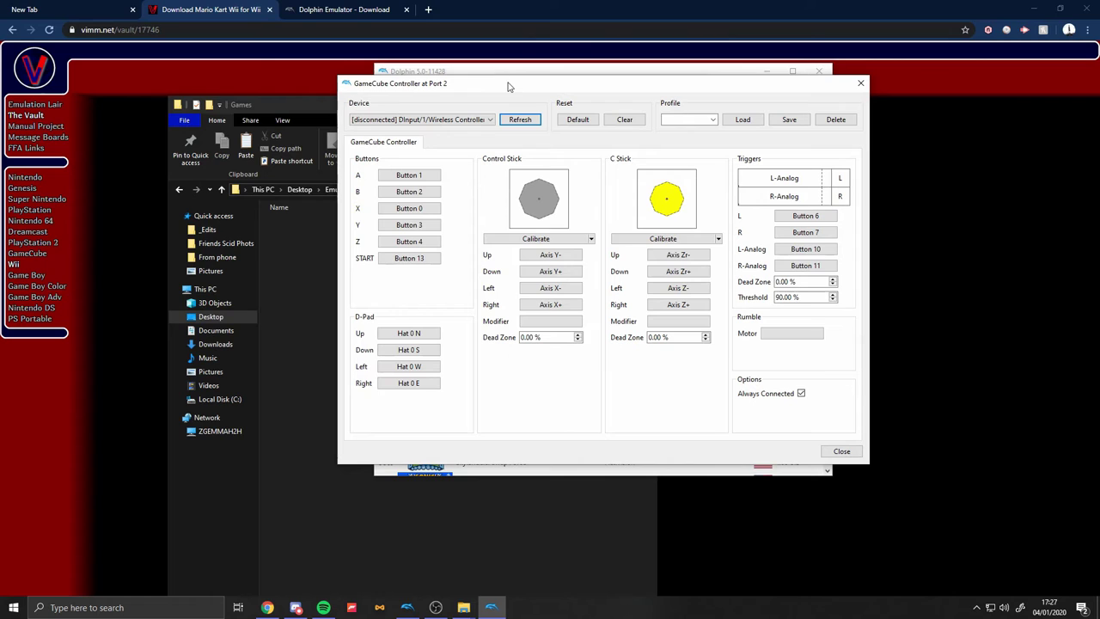
pyautogui.click(482, 120)
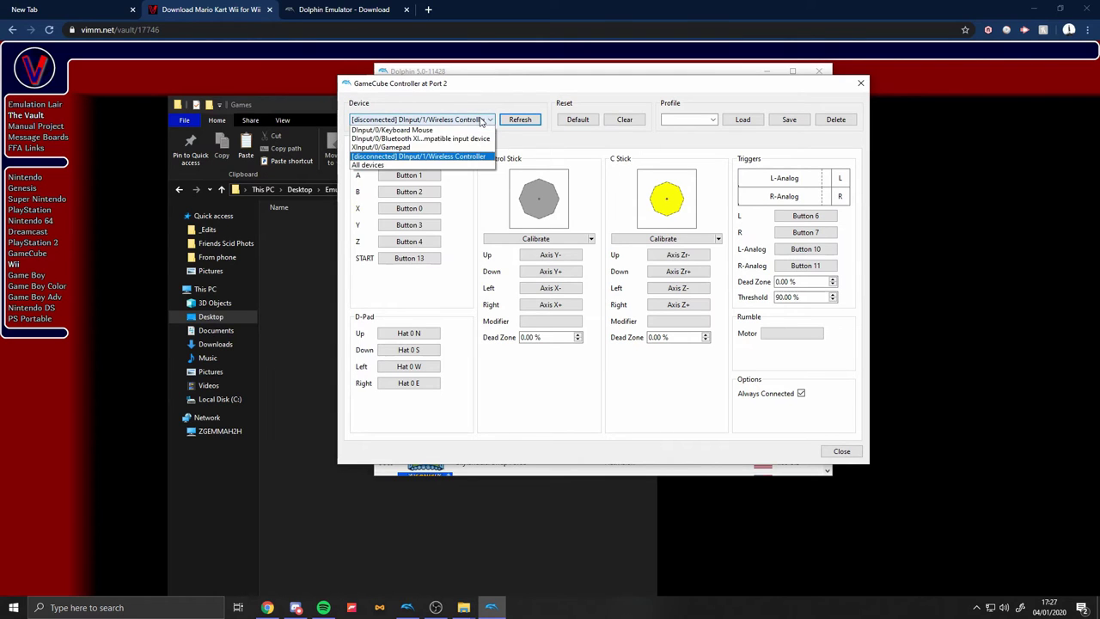
pyautogui.click(446, 147)
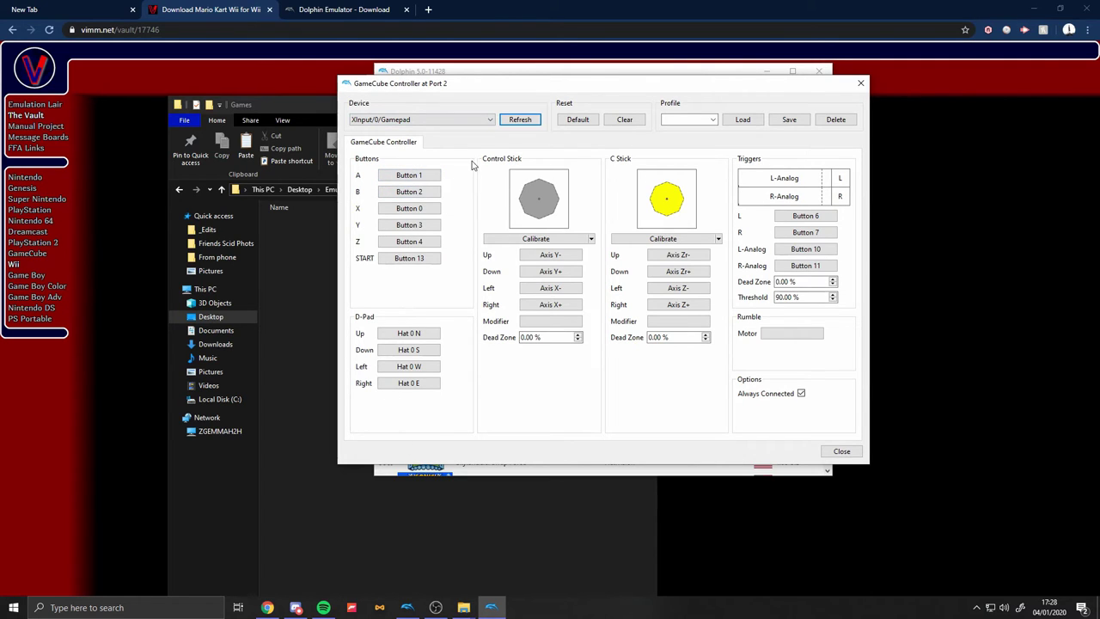
# Map the GameCube A, B, X and Y buttons to the gamepad's Button A, Button B, Button X and Button Y
pyautogui.click(422, 176)
pyautogui.click(411, 191)
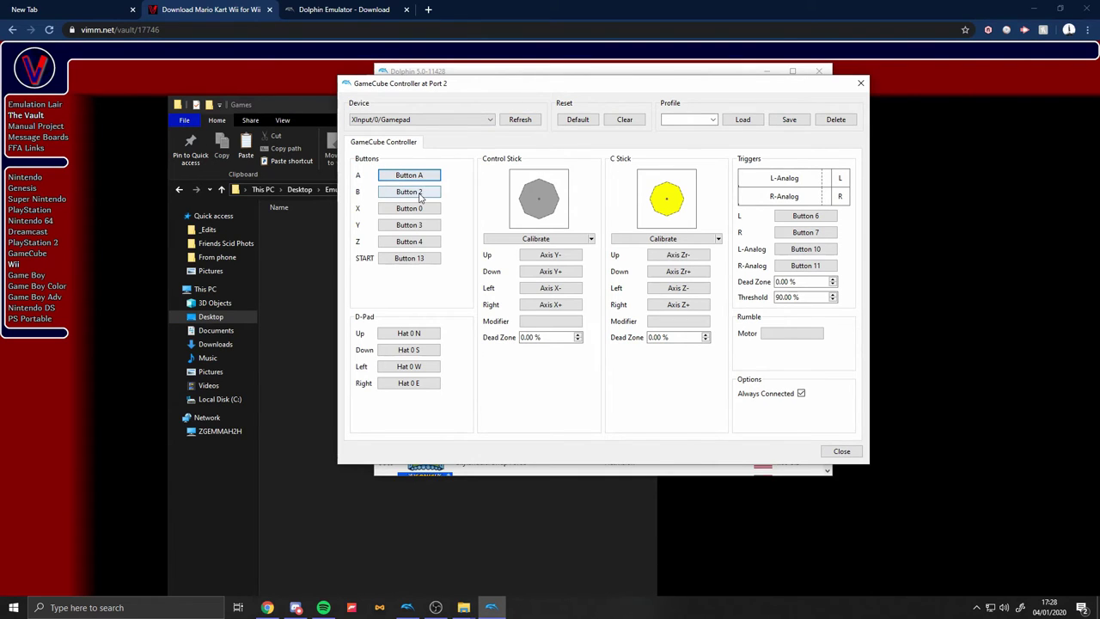
pyautogui.click(409, 209)
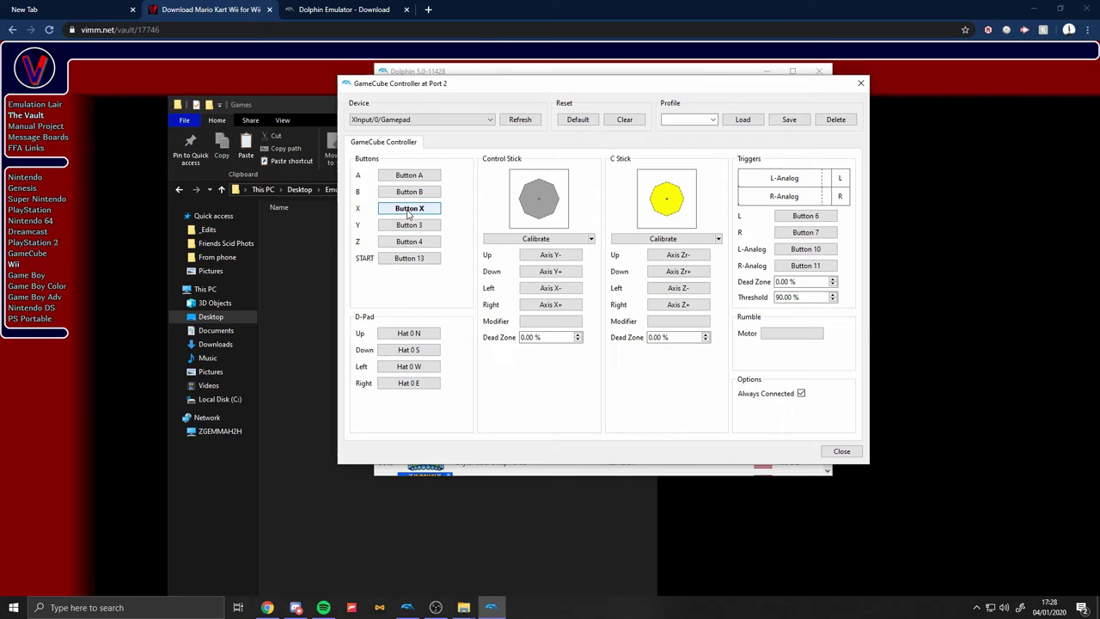
pyautogui.click(411, 226)
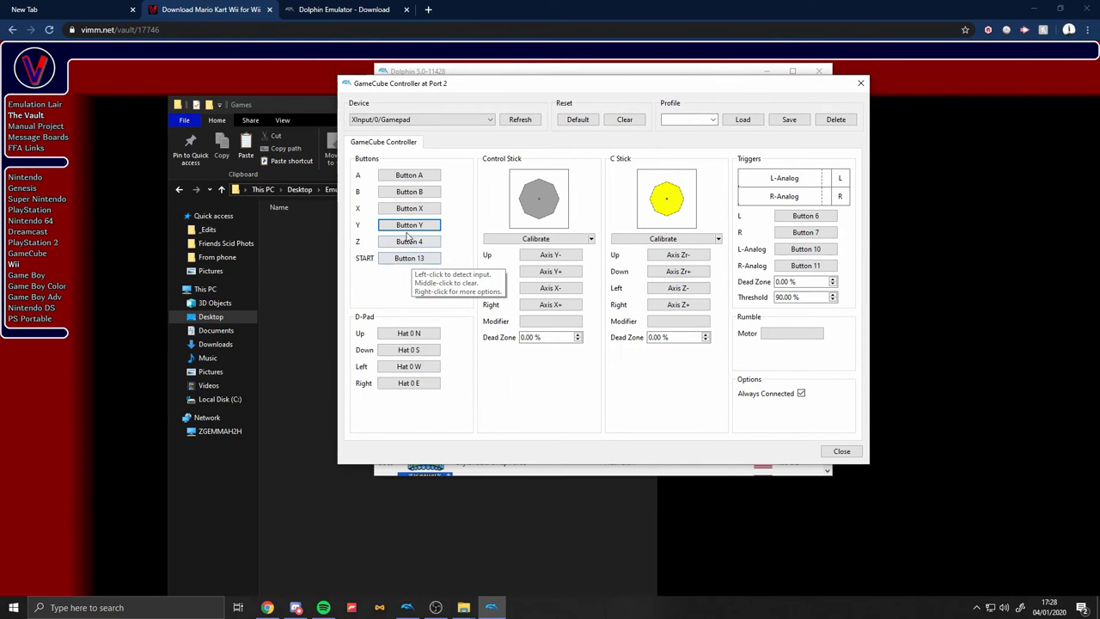
# Switch to the browser, search Google Images for "Gamecube" and view the black QUMOX controller picture to locate the Z button
pyautogui.click(422, 7)
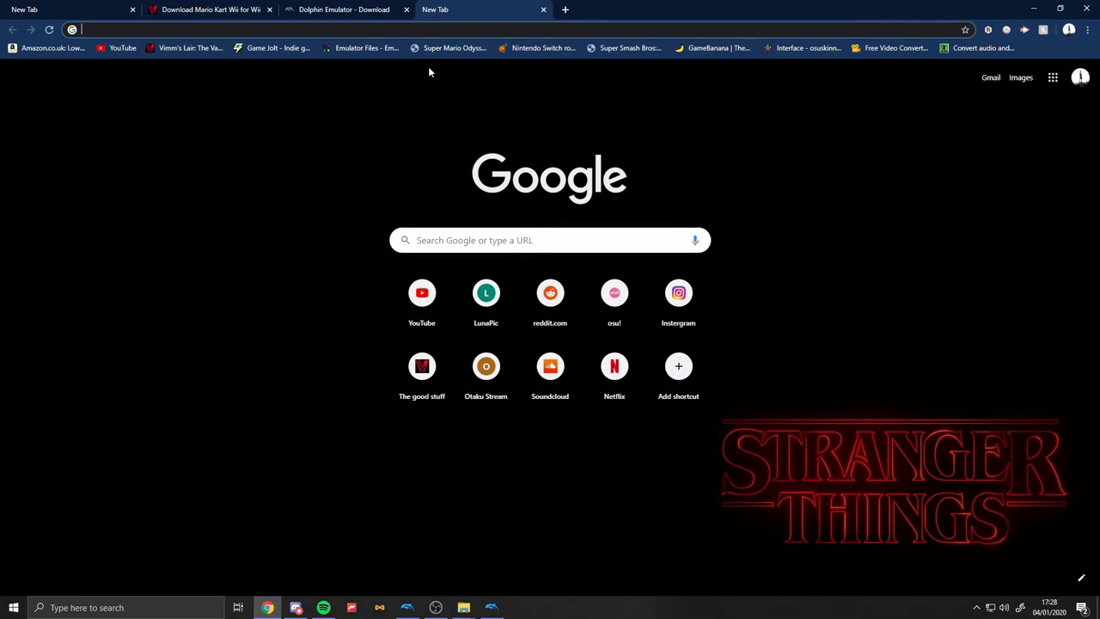
pyautogui.write('Gamecube')
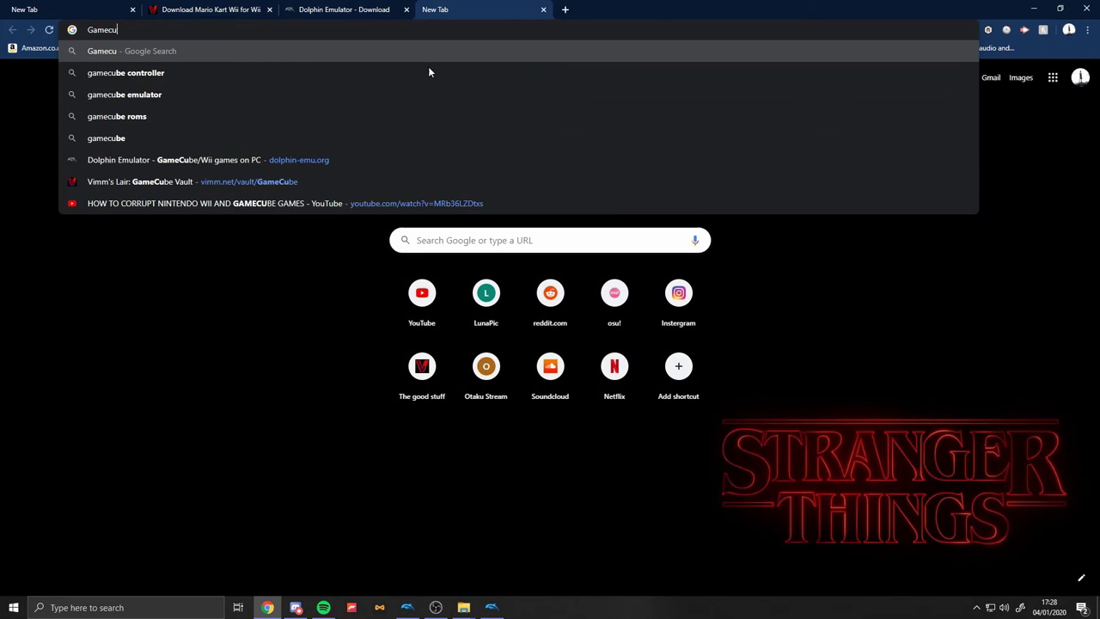
pyautogui.press('Return')
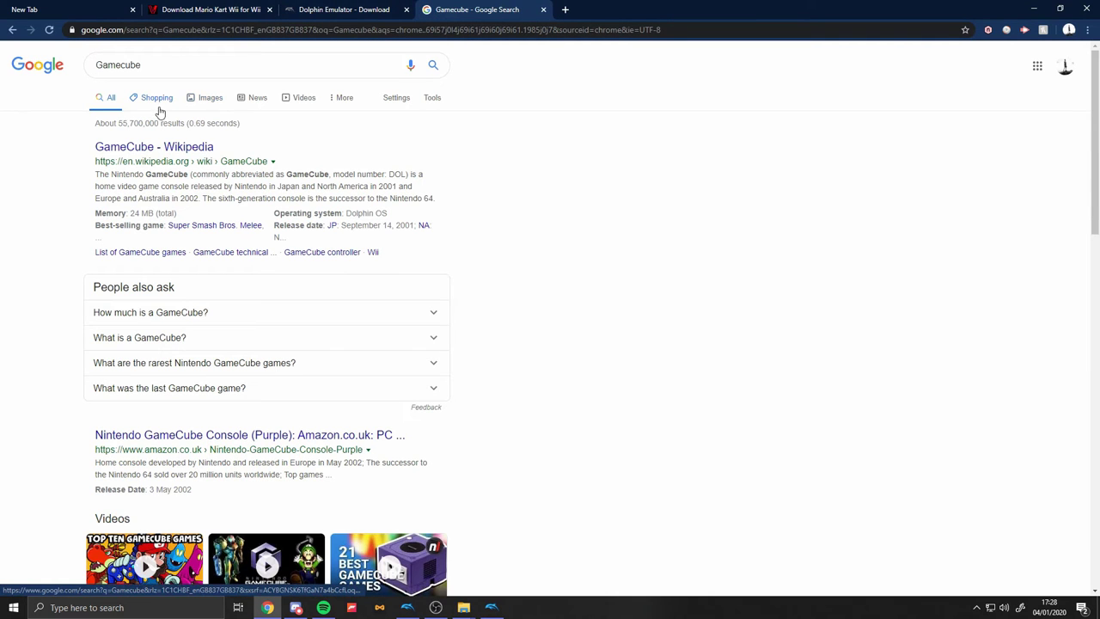
pyautogui.click(211, 101)
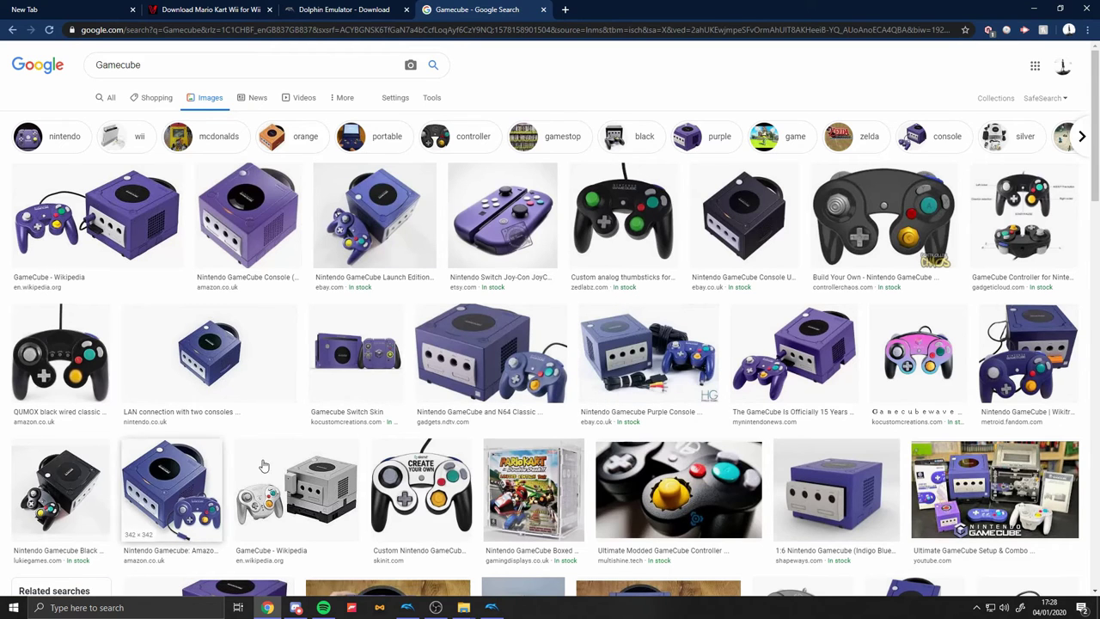
pyautogui.scroll(-1, 63, 338)
pyautogui.click(91, 295)
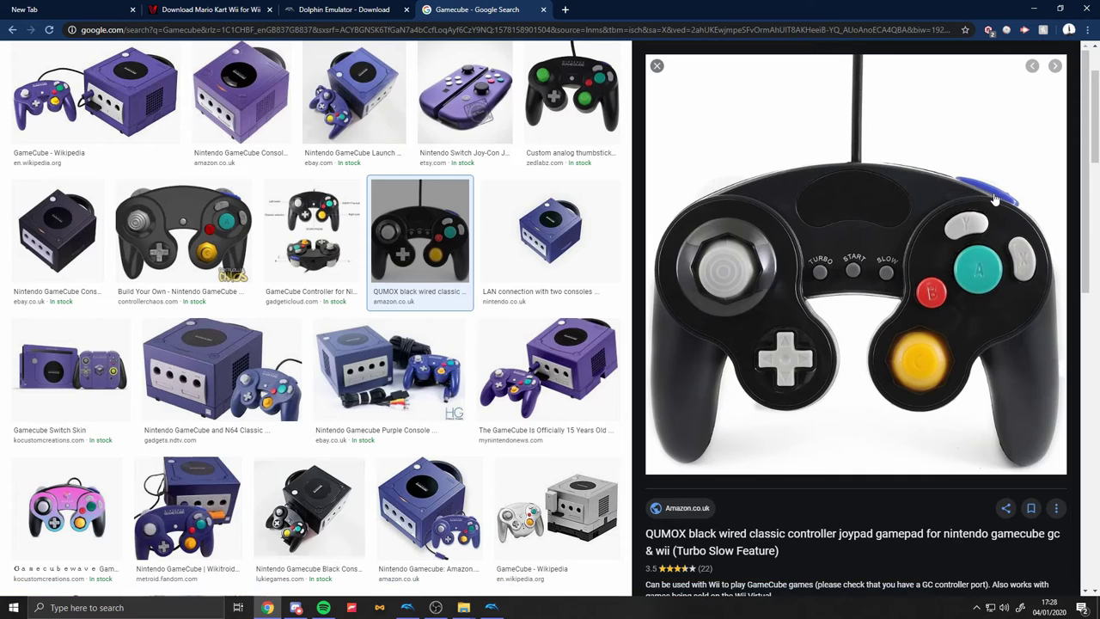
# Back in Dolphin, map Z to Shoulder R and the D-Pad's Up, Down, Left and Right to Pad N, S, W and E
pyautogui.click(491, 607)
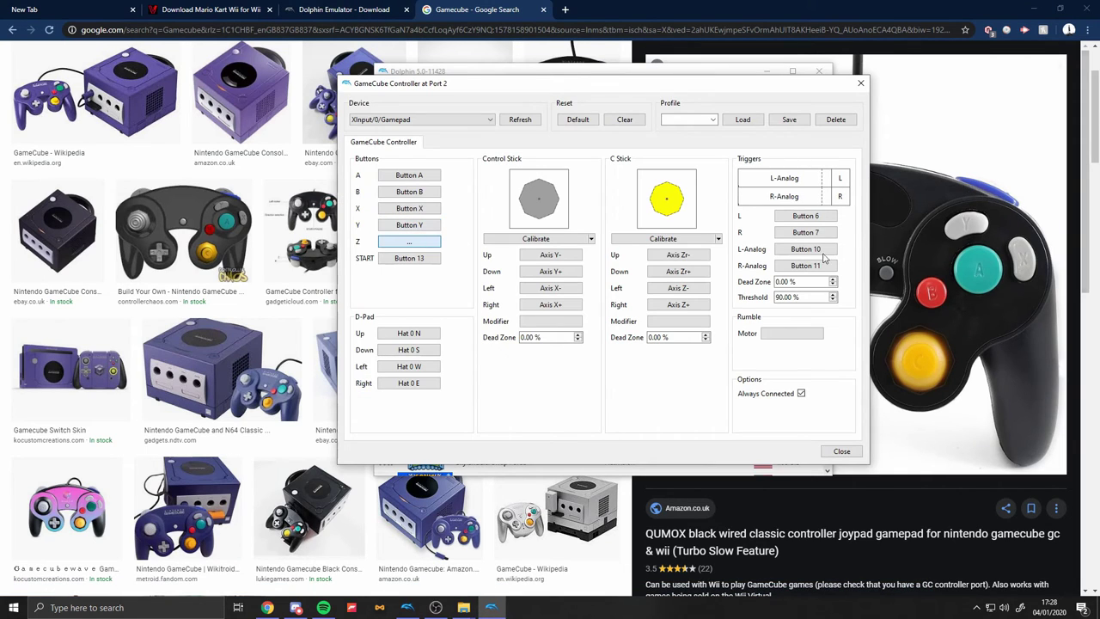
pyautogui.click(413, 332)
pyautogui.click(432, 353)
pyautogui.click(422, 368)
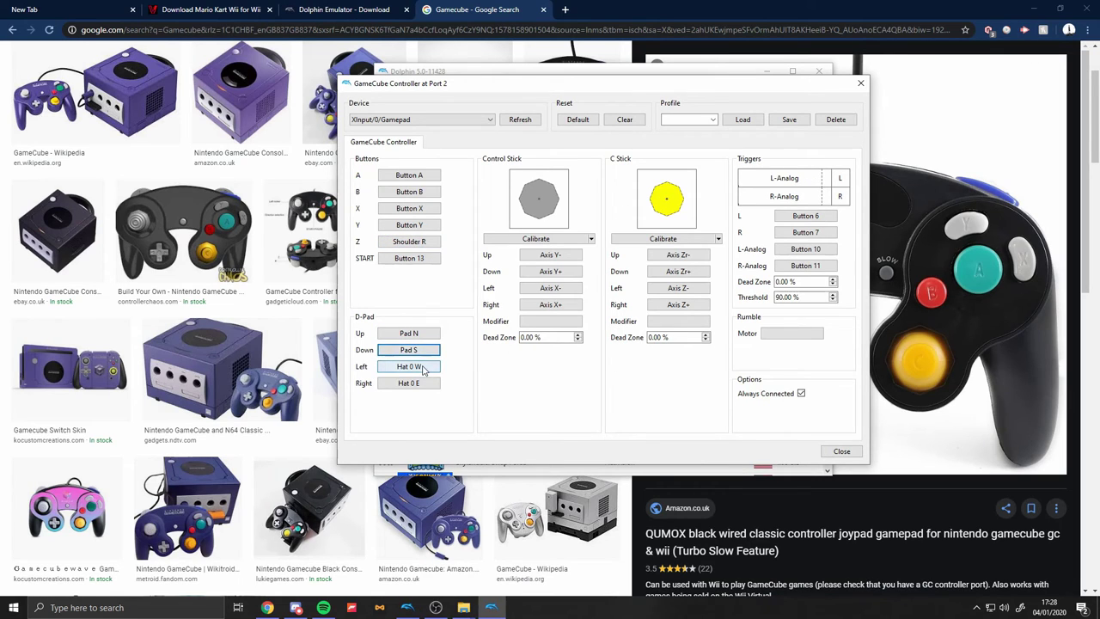
pyautogui.click(423, 386)
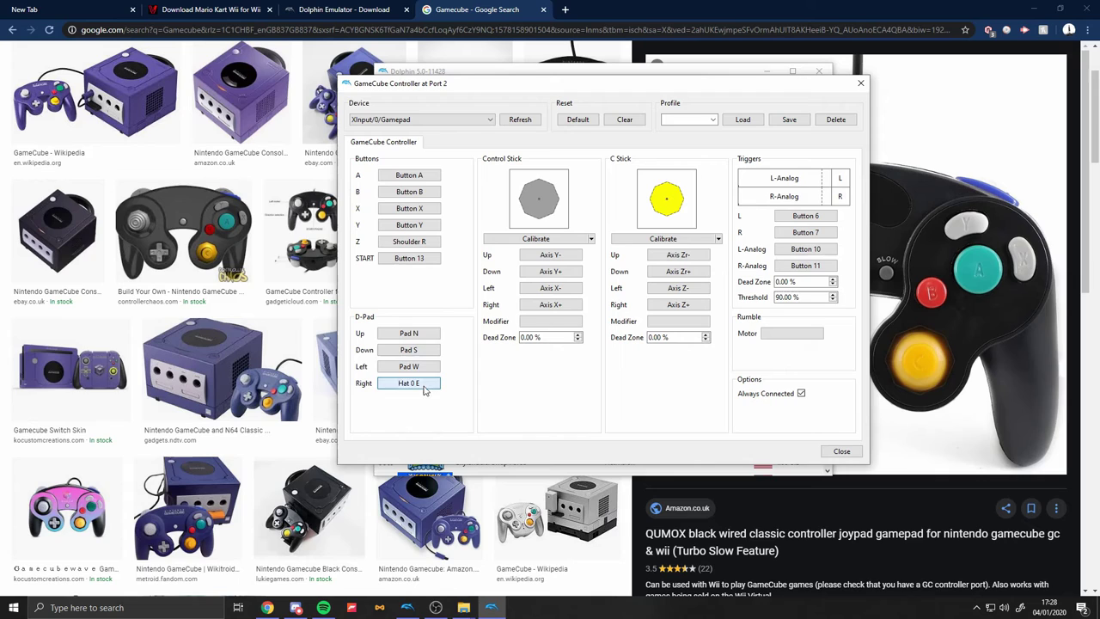
pyautogui.click(423, 387)
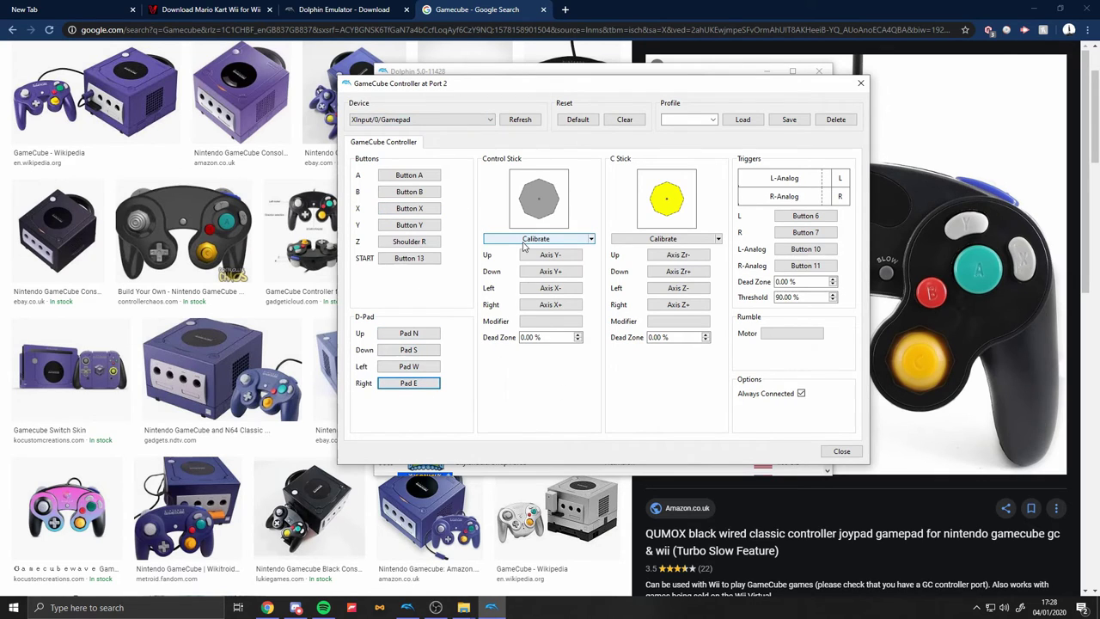
# Map the Control Stick's Up, Down, Left and Right to Left Y+, Left Y-, Left X- and Left X+
pyautogui.click(550, 256)
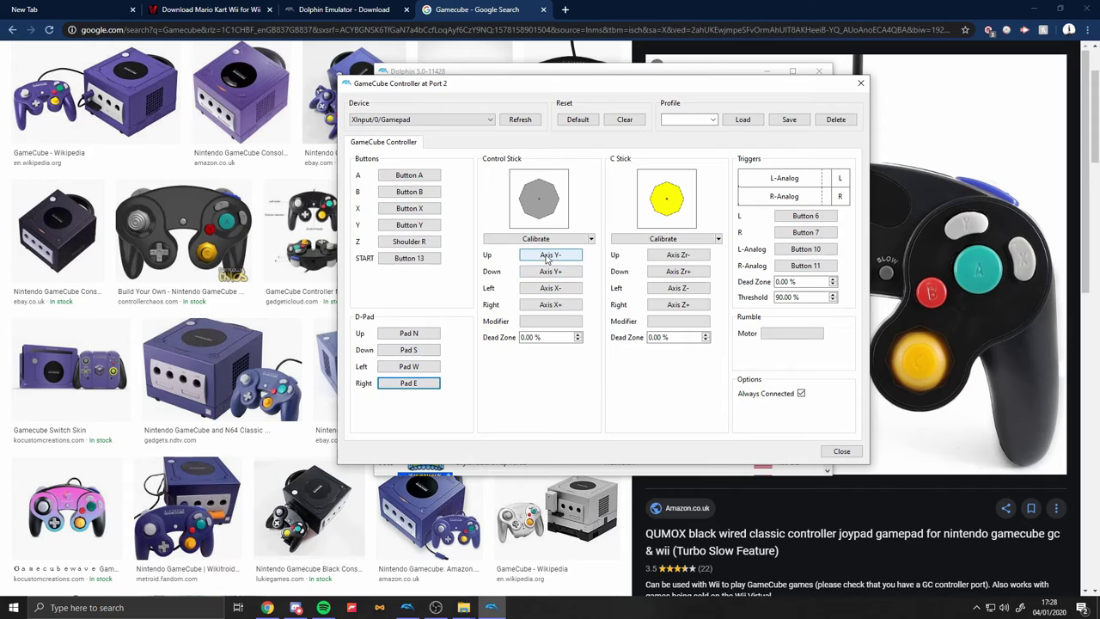
pyautogui.click(550, 272)
pyautogui.click(550, 288)
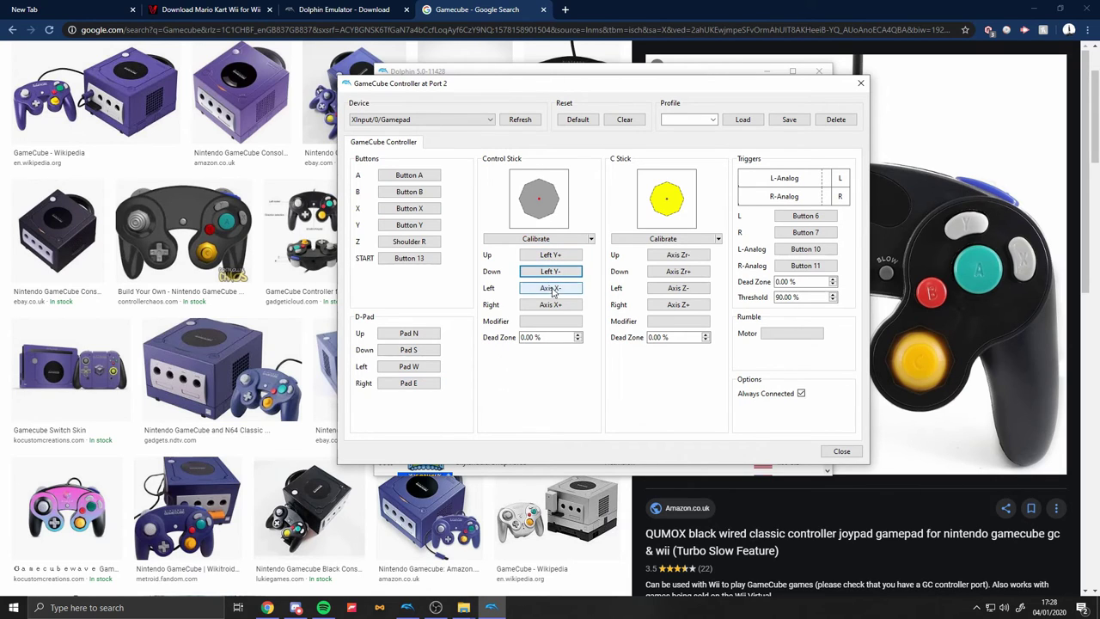
pyautogui.click(550, 305)
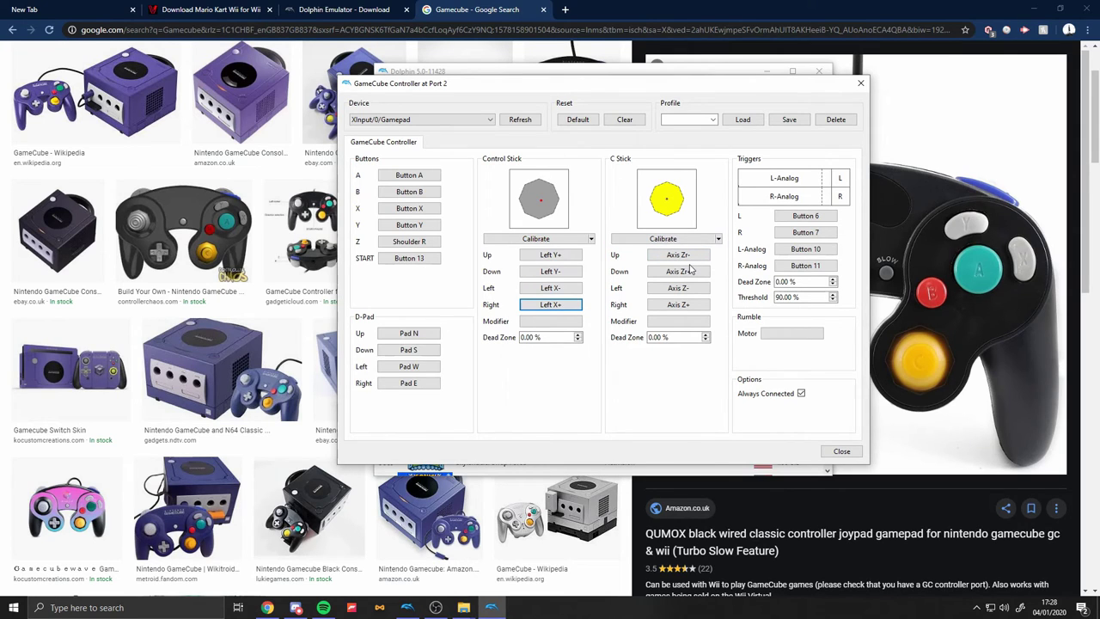
# Map the C Stick's Up, Down, Left and Right to Right Y+, Right Y-, Right X- and Right X+
pyautogui.click(671, 255)
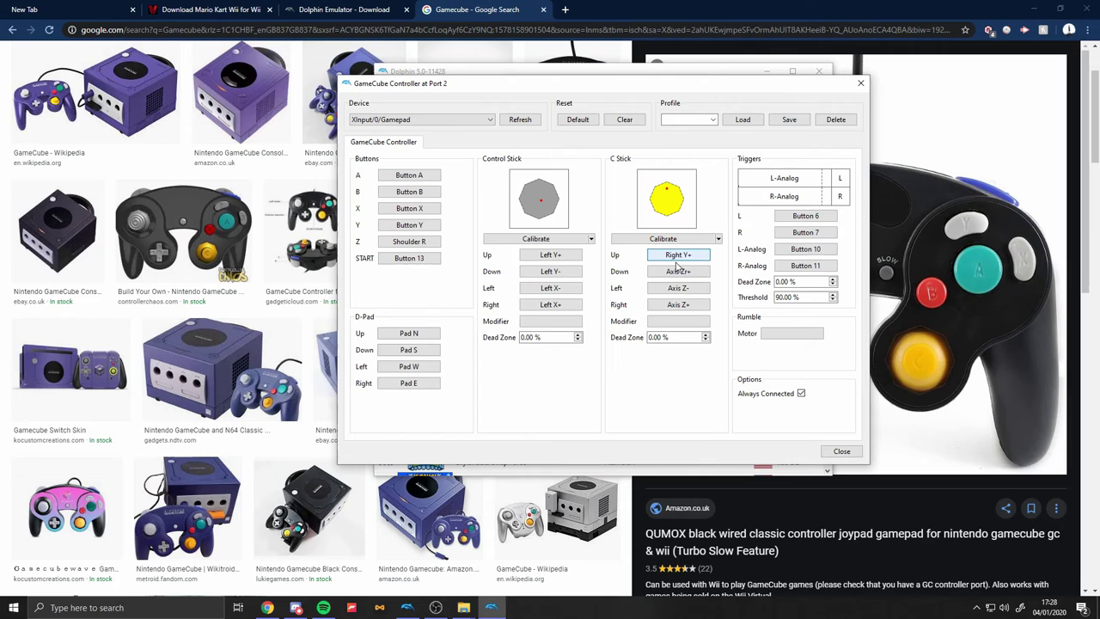
pyautogui.click(675, 271)
pyautogui.click(678, 288)
pyautogui.click(678, 304)
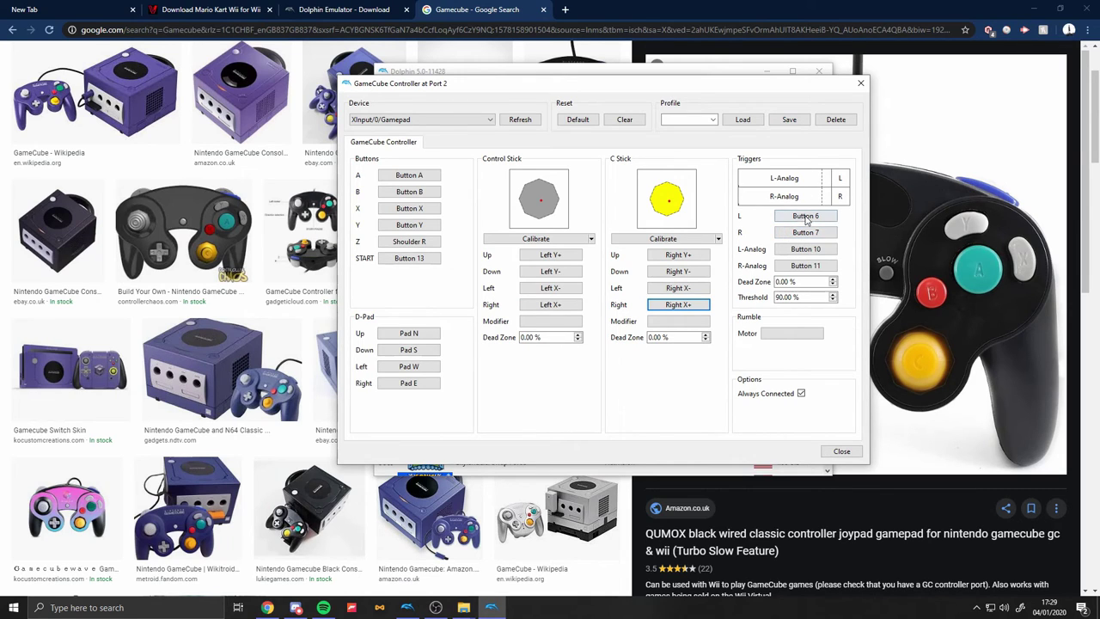
# Map L, R, L-Analog and R-Analog to Trigger L, Trigger R, Thumb L and Thumb R, and save the profile as Test
pyautogui.click(805, 215)
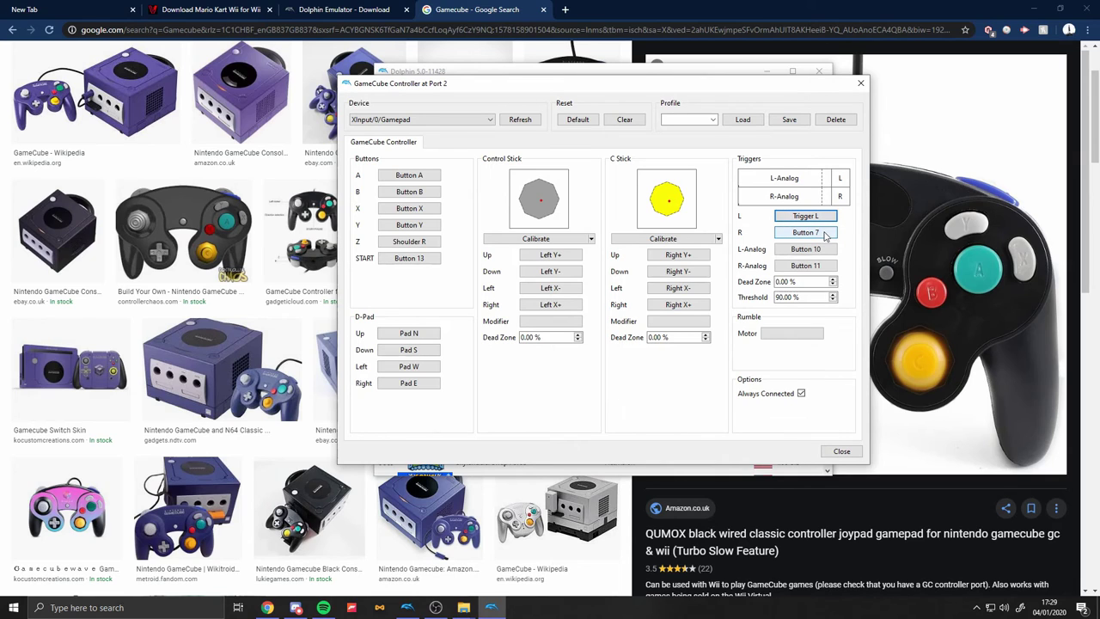
pyautogui.click(825, 234)
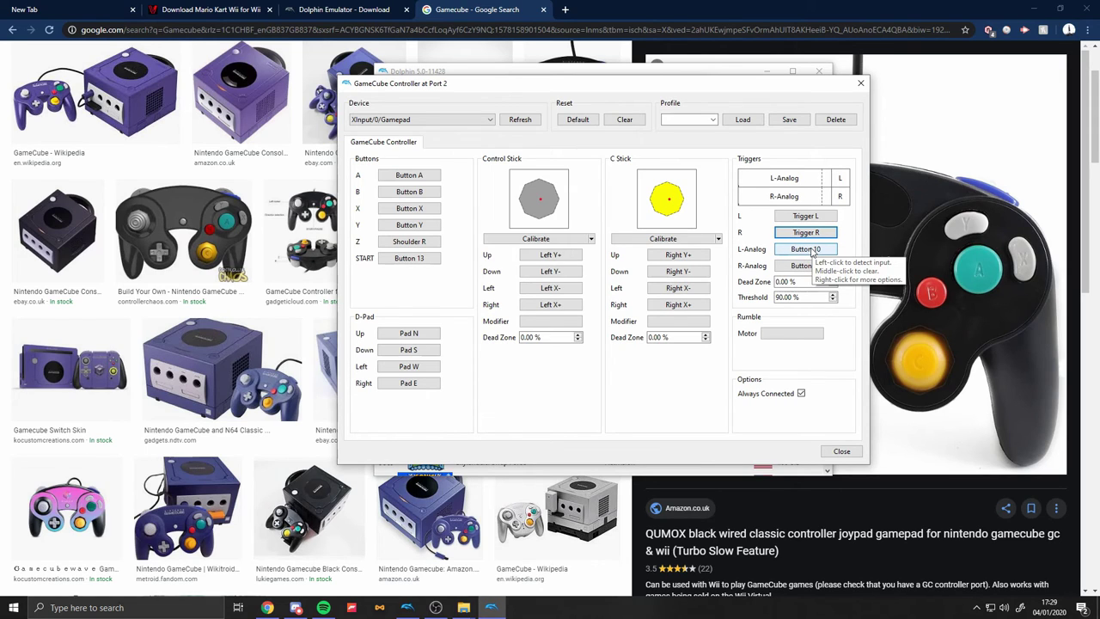
pyautogui.click(813, 249)
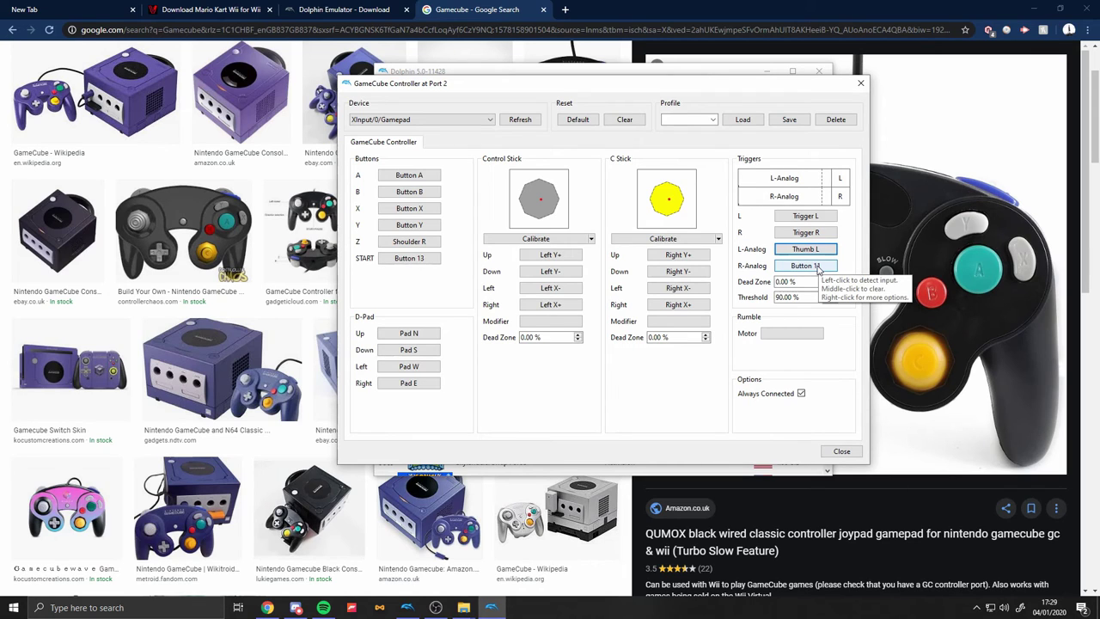
pyautogui.click(817, 267)
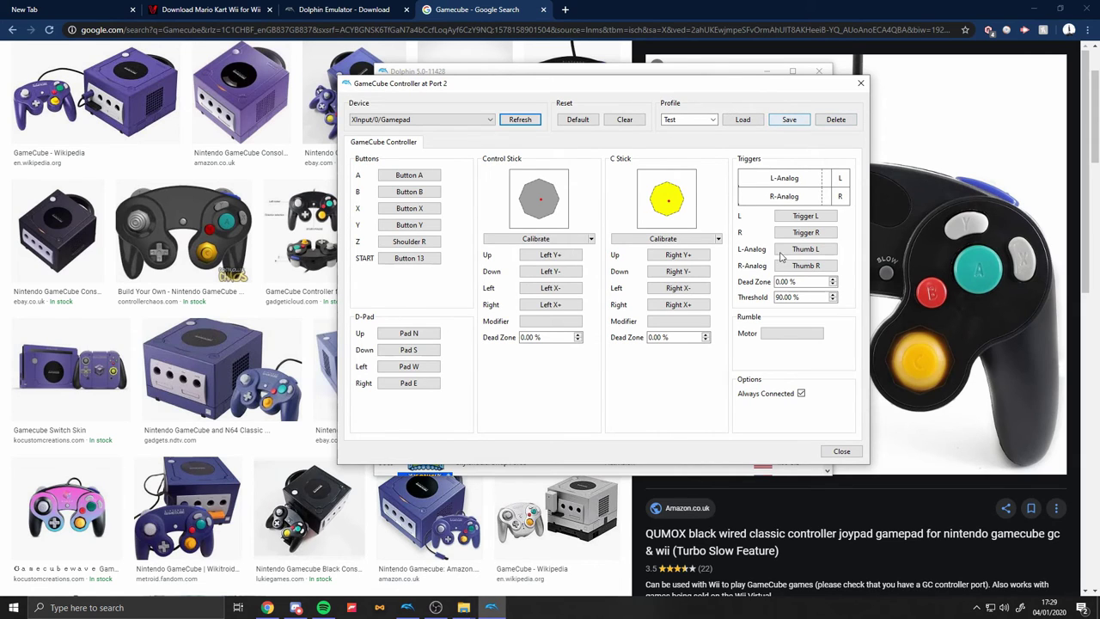
pyautogui.click(705, 119)
pyautogui.click(842, 451)
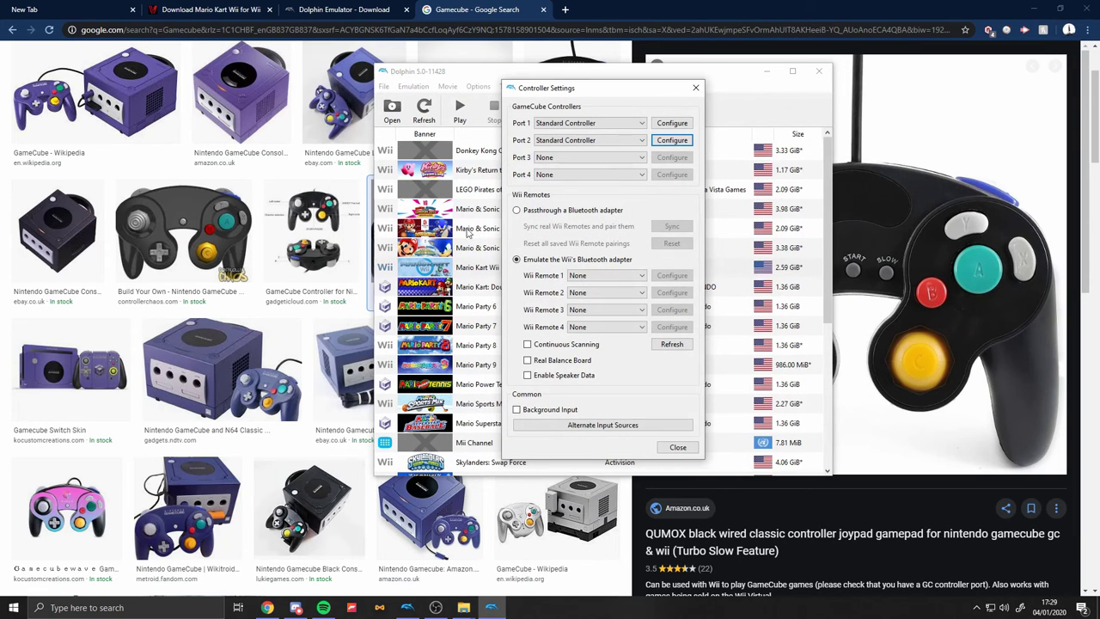
# Set GameCube controller Port 2 to None and close the controller settings
pyautogui.click(696, 88)
pyautogui.click(669, 107)
pyautogui.click(640, 123)
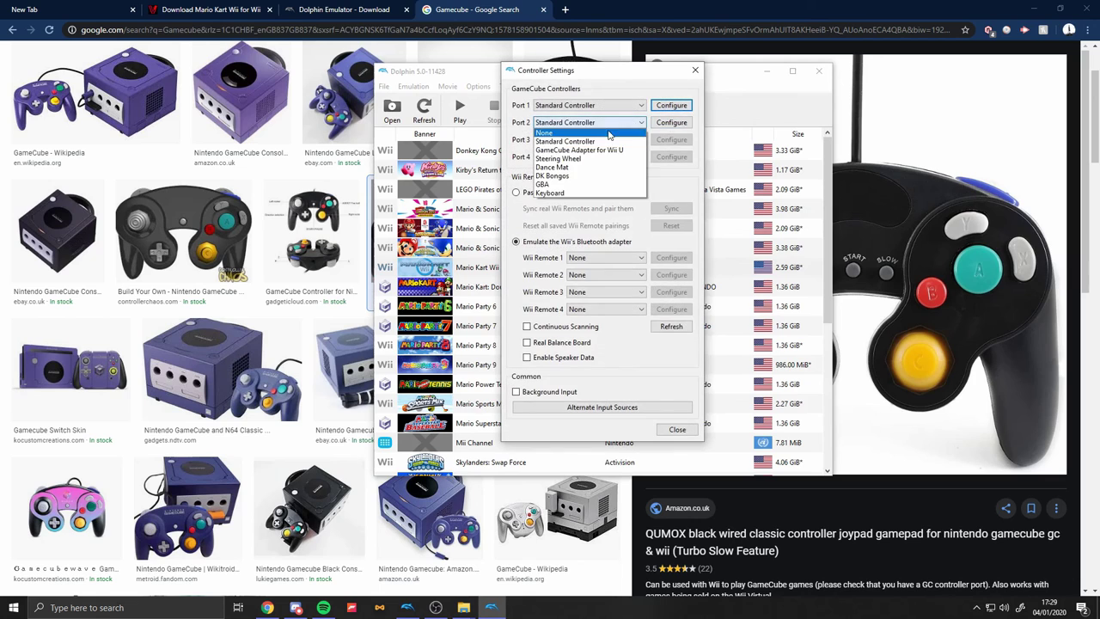
pyautogui.click(610, 135)
pyautogui.click(695, 70)
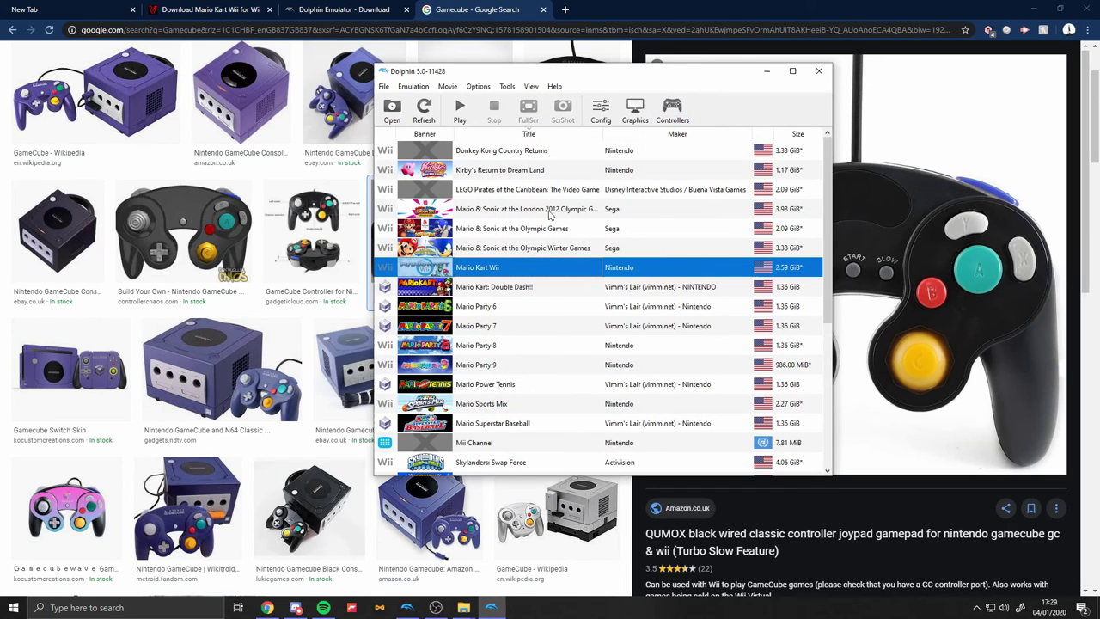
# Launch Mario Kart Wii, pass the title and license screens to the main menu, and move the game window aside
pyautogui.doubleClick(478, 269)
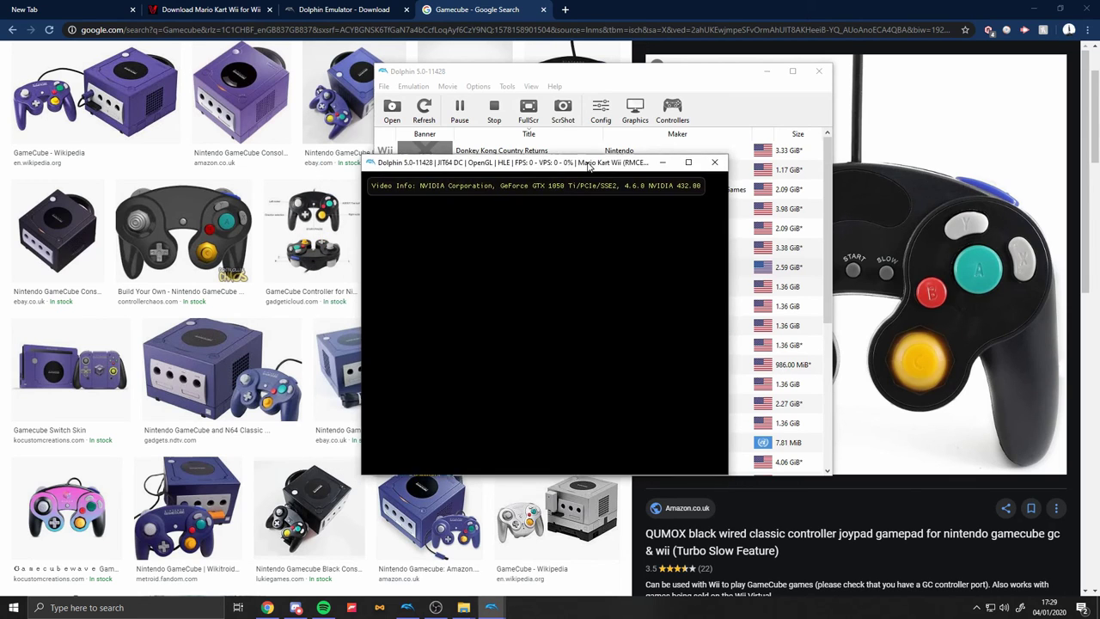
pyautogui.click(480, 238)
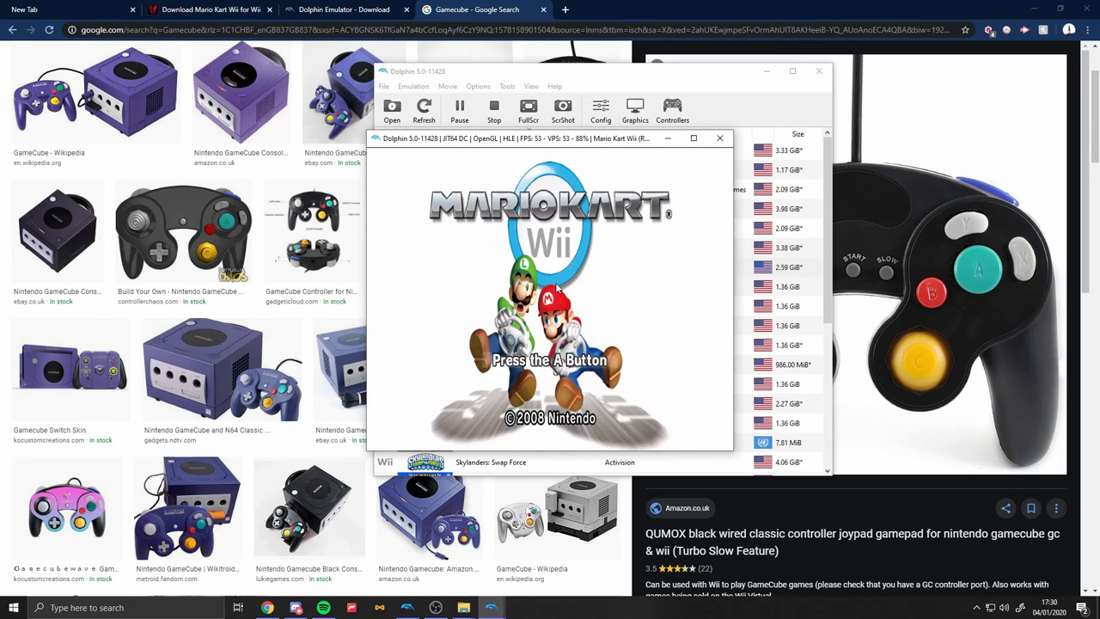
pyautogui.click(557, 286)
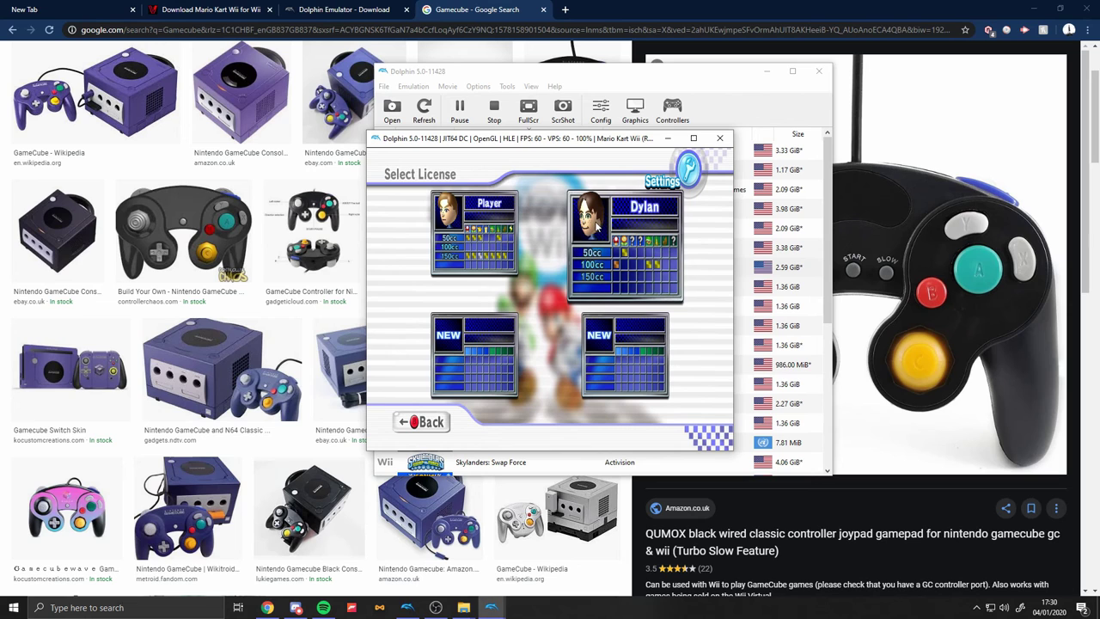
pyautogui.moveTo(479, 145); pyautogui.dragTo(491, 120)
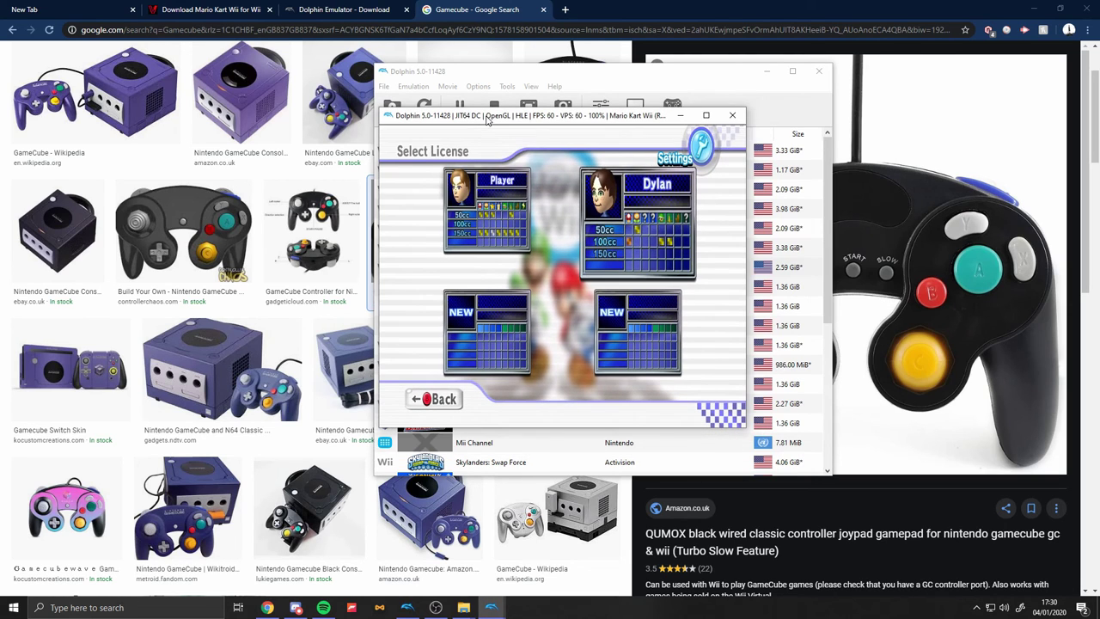
pyautogui.click(520, 150)
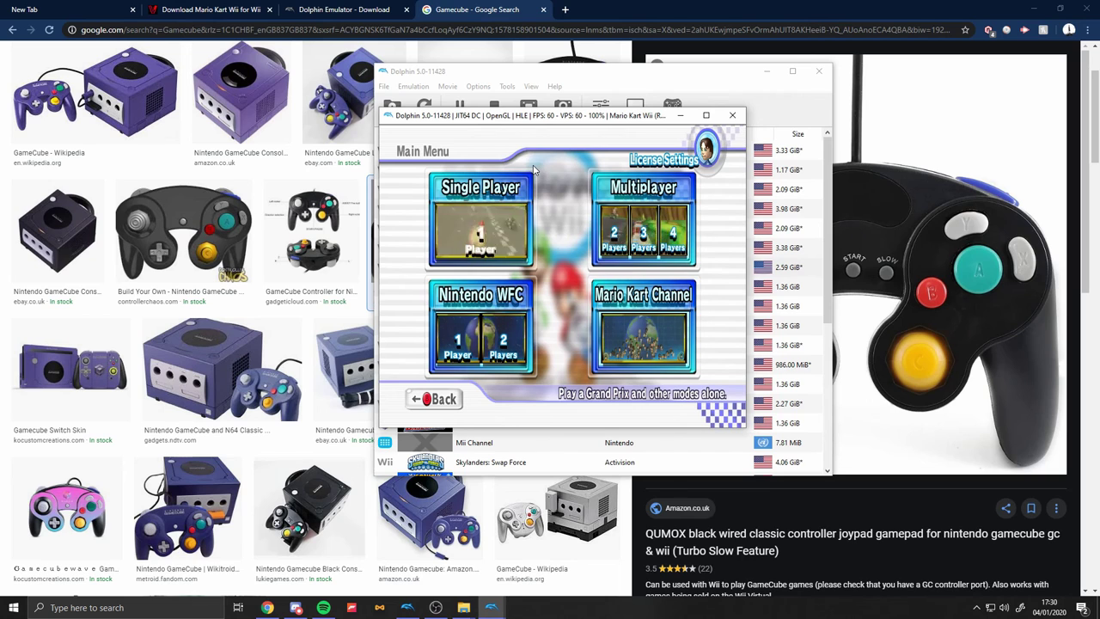
pyautogui.click(510, 186)
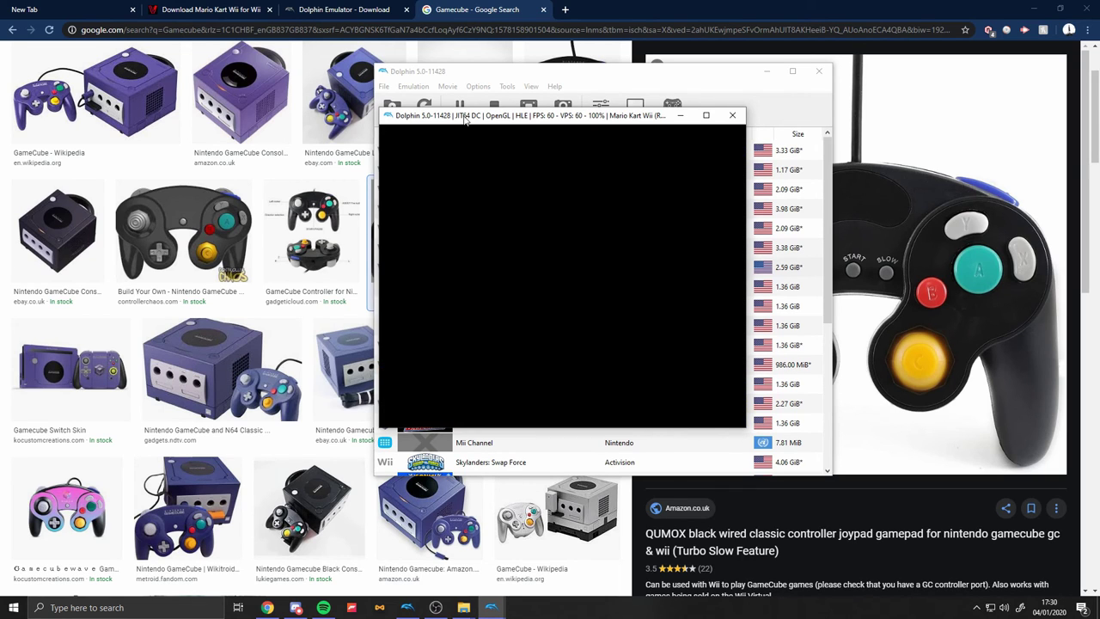
pyautogui.moveTo(465, 120); pyautogui.dragTo(164, 179)
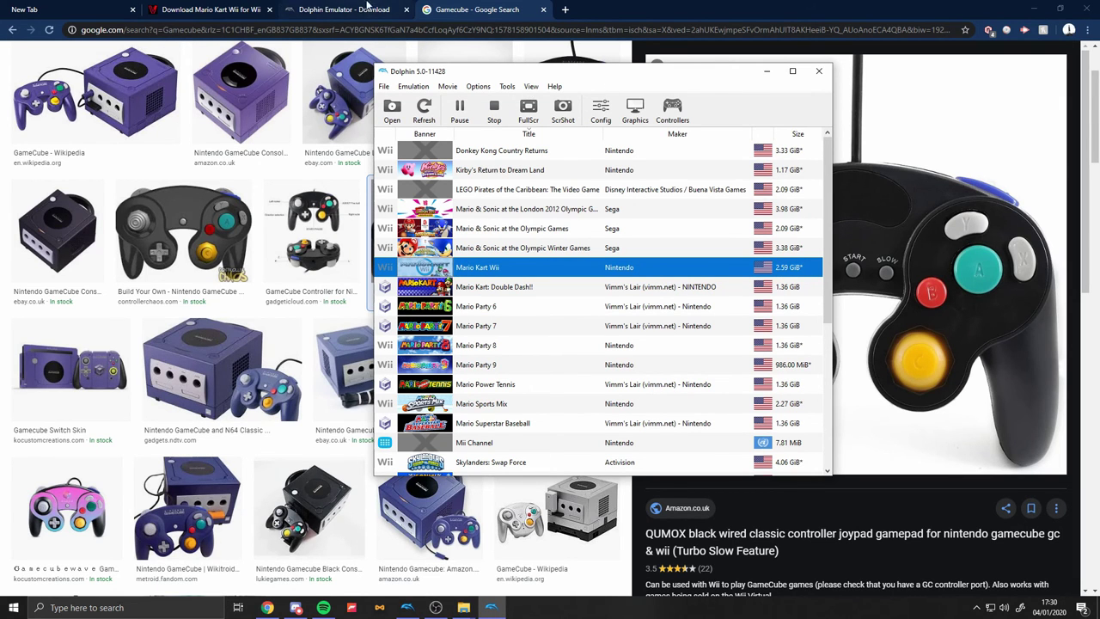
pyautogui.click(357, 9)
pyautogui.click(434, 10)
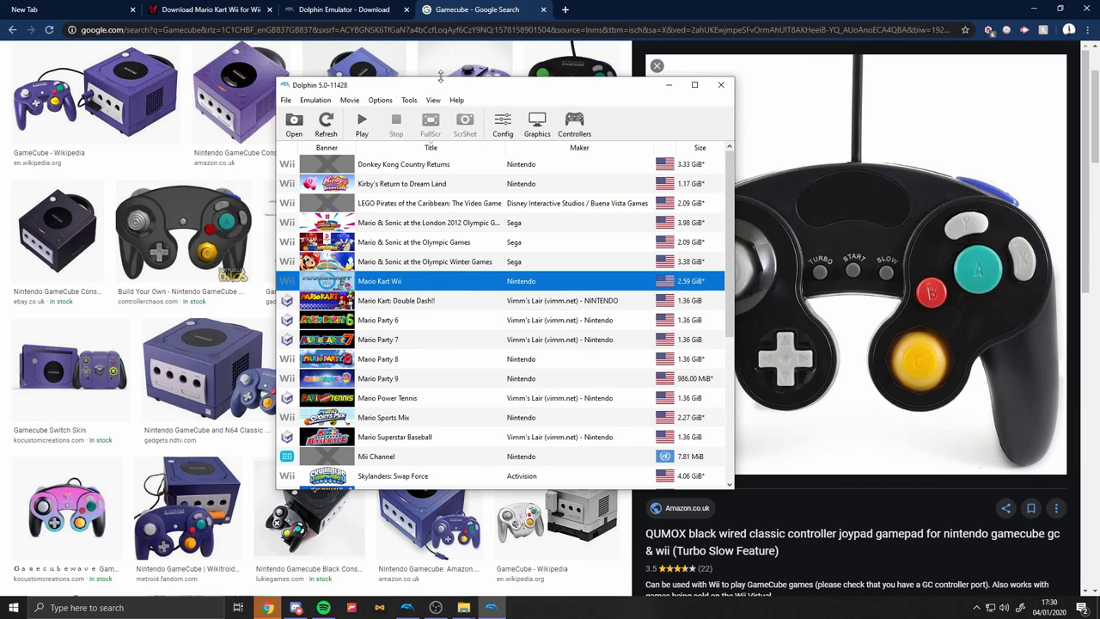
pyautogui.moveTo(446, 86); pyautogui.dragTo(507, 77)
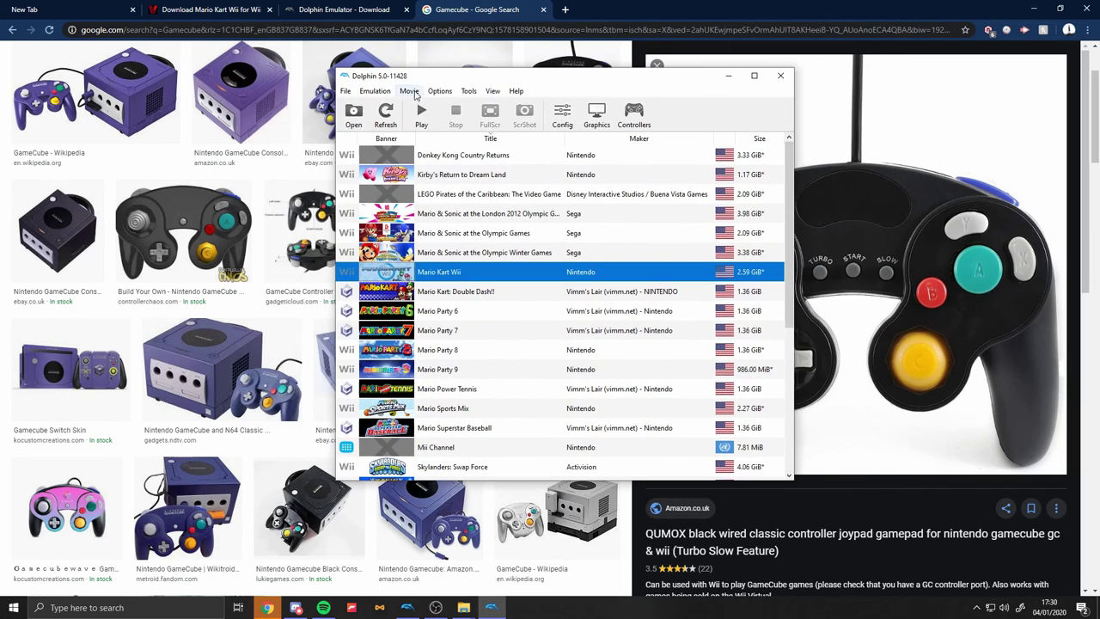
# Set the internal resolution in the graphics enhancements to Auto (Multiple of 640x528)
pyautogui.click(605, 120)
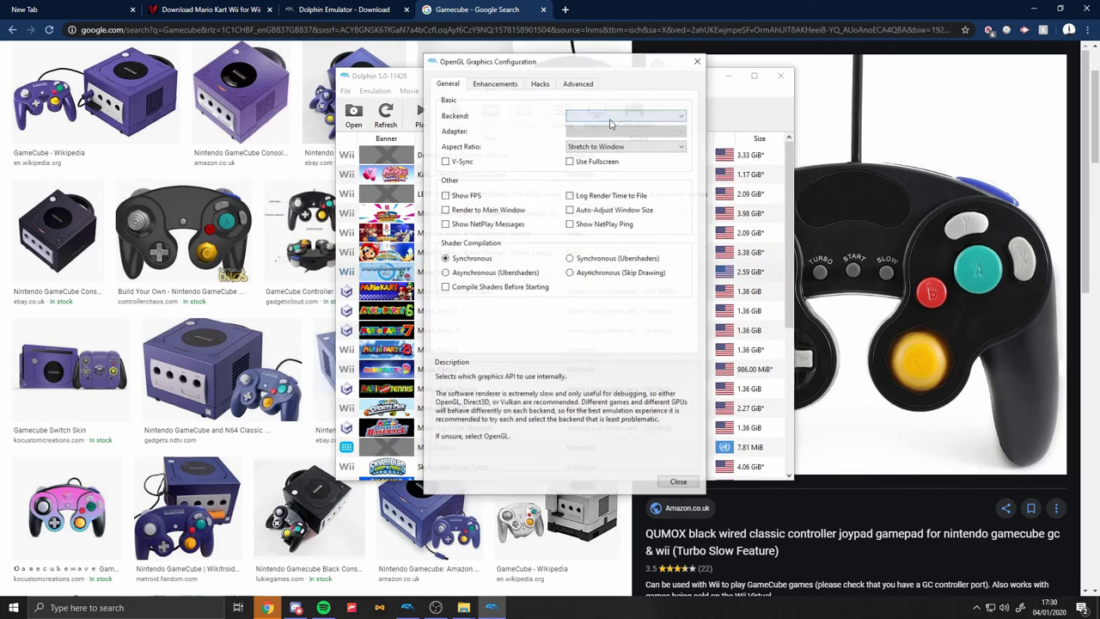
pyautogui.click(494, 84)
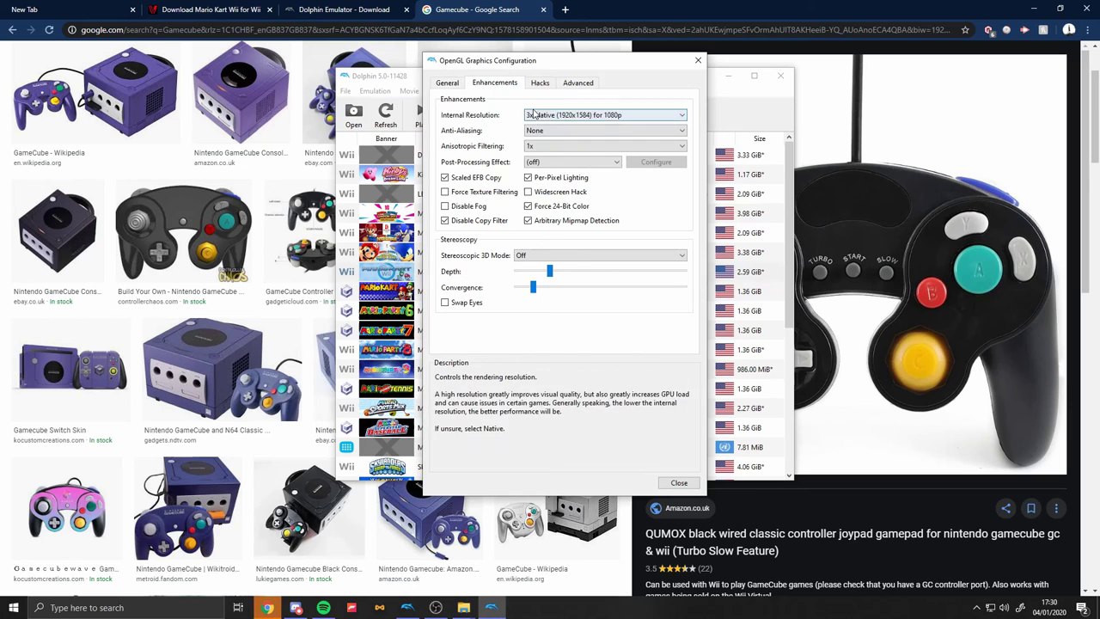
pyautogui.click(533, 114)
pyautogui.click(550, 121)
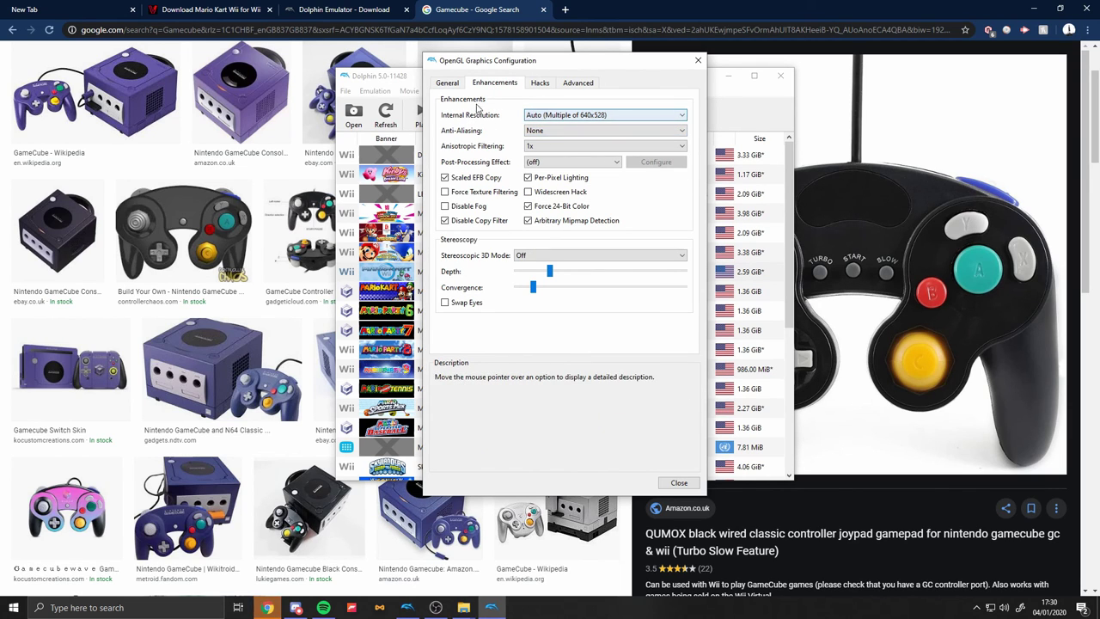
# Set the internal resolution to 3x Native (1920x1584) for 1080p and close the graphics configuration
pyautogui.moveTo(533, 116)
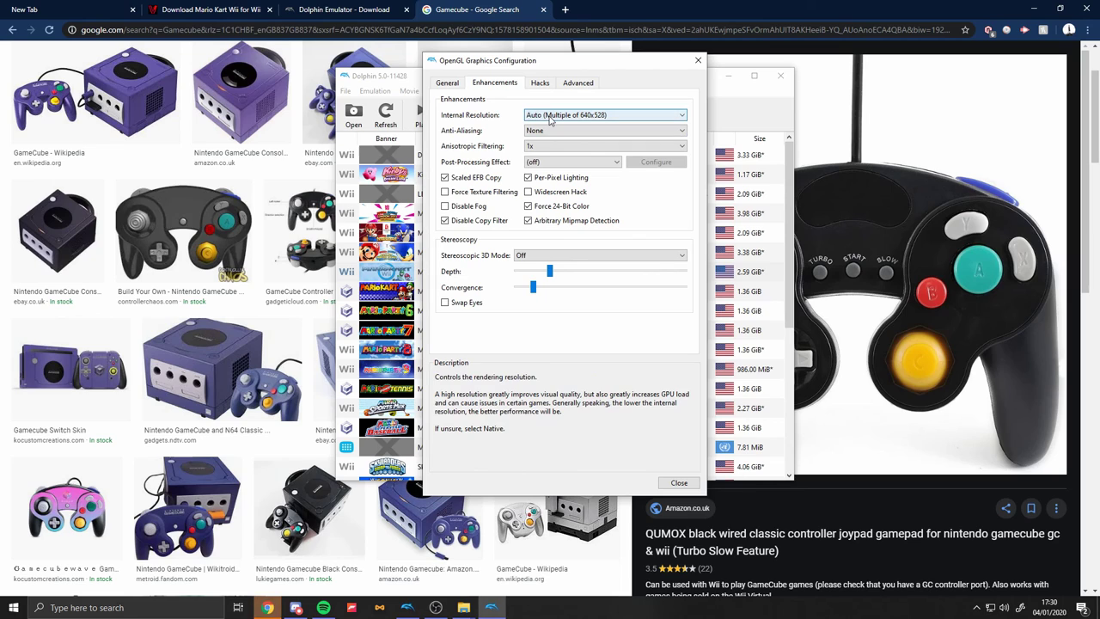
pyautogui.click(608, 119)
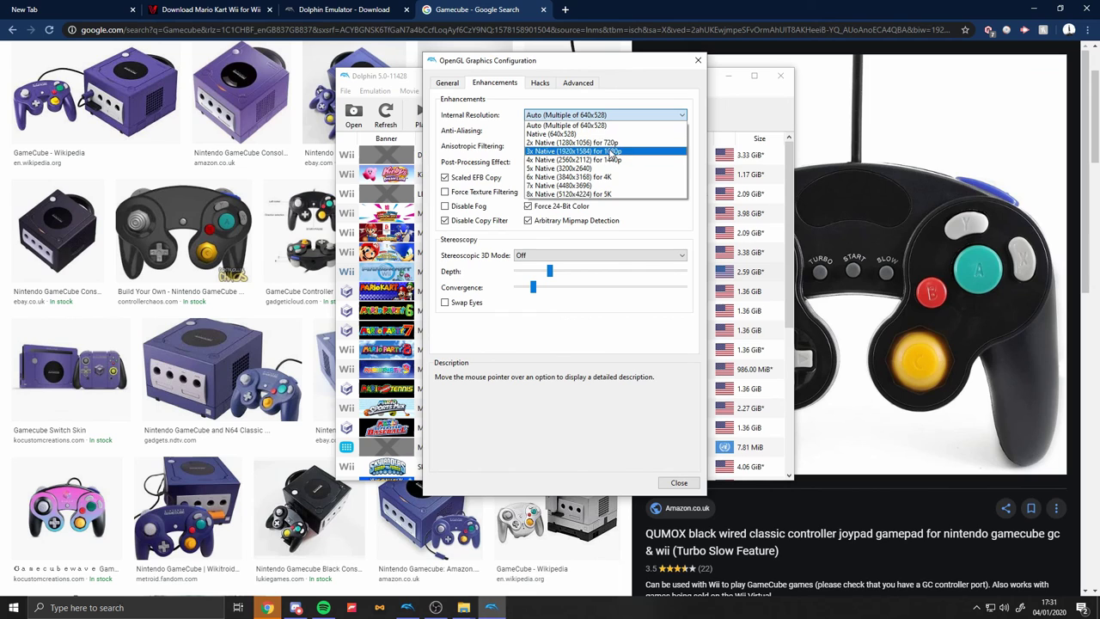
pyautogui.click(591, 154)
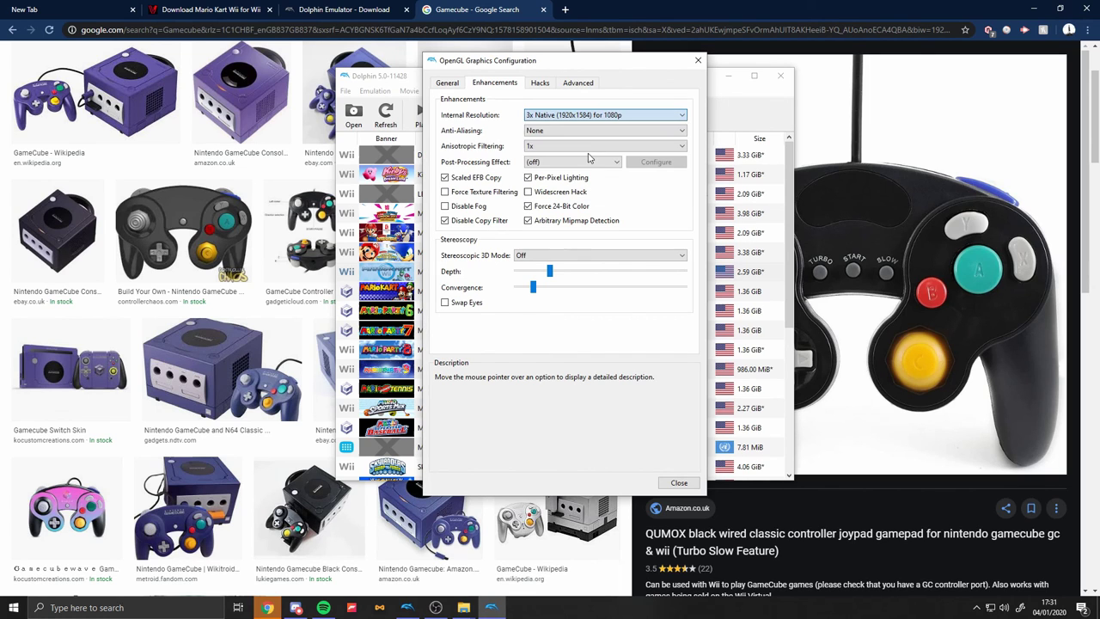
pyautogui.click(679, 482)
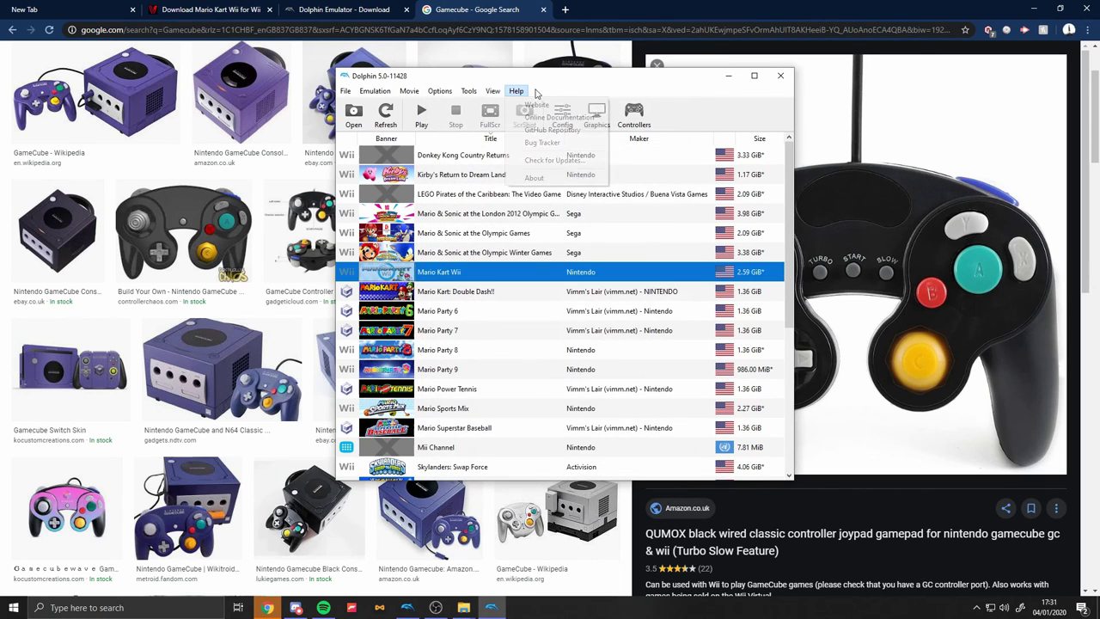
pyautogui.moveTo(624, 83); pyautogui.dragTo(552, 122)
pyautogui.moveTo(743, 135); pyautogui.dragTo(619, 90)
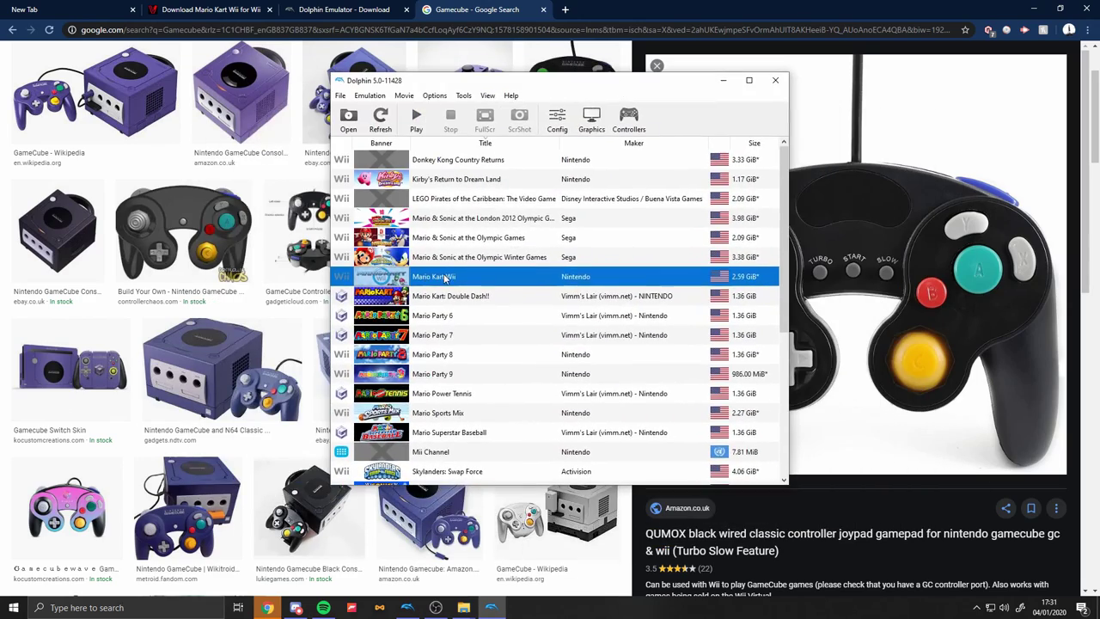
pyautogui.scroll(-5, 459, 287)
pyautogui.scroll(5, 474, 309)
pyautogui.scroll(-5, 474, 310)
pyautogui.scroll(4, 474, 310)
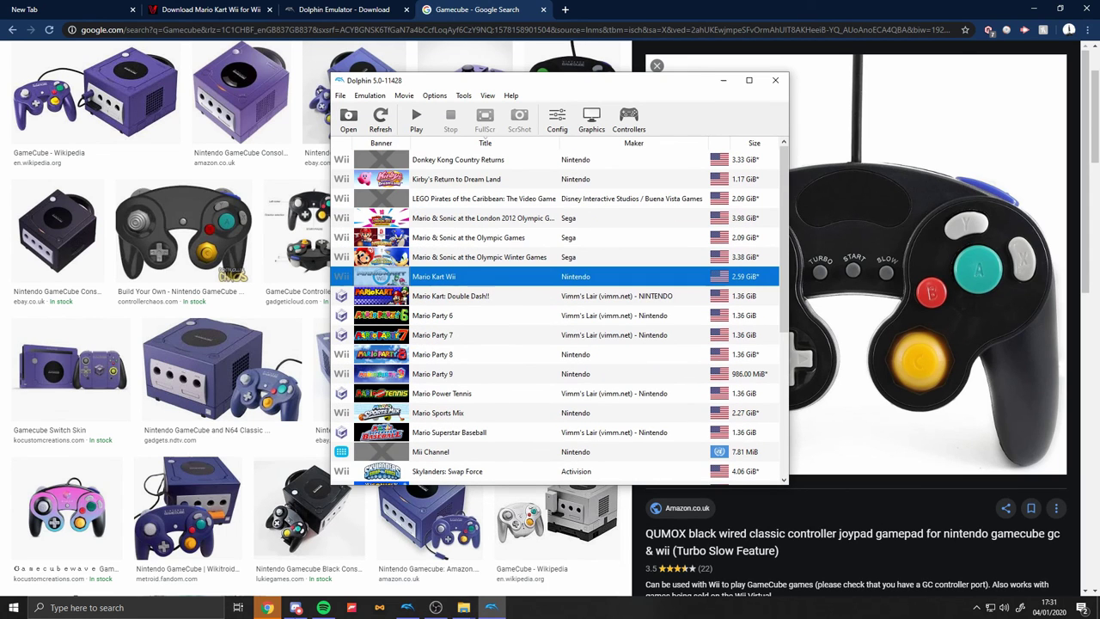